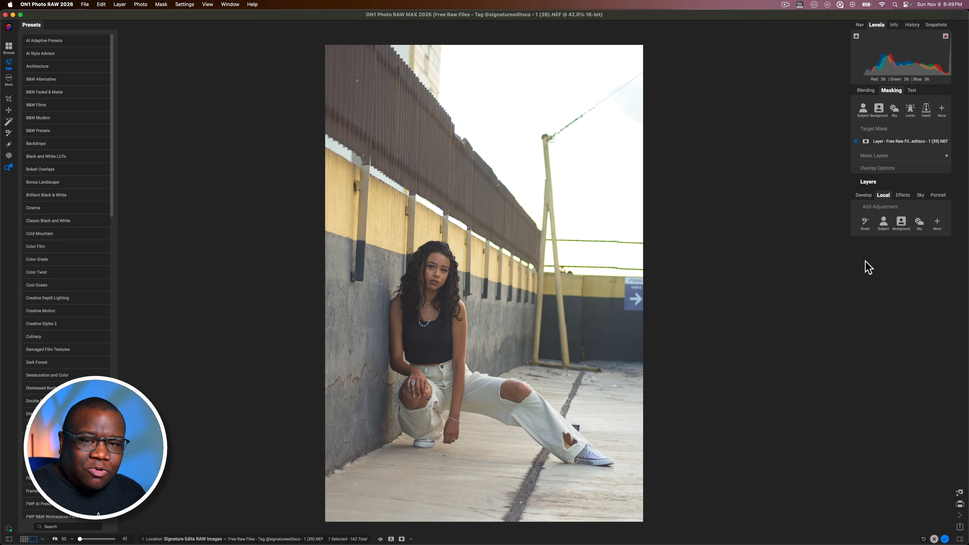
- Add a local adjustment masked to the subject and inspect its mask in black and white
{"action": "left_click", "coordinate": [883, 224]}
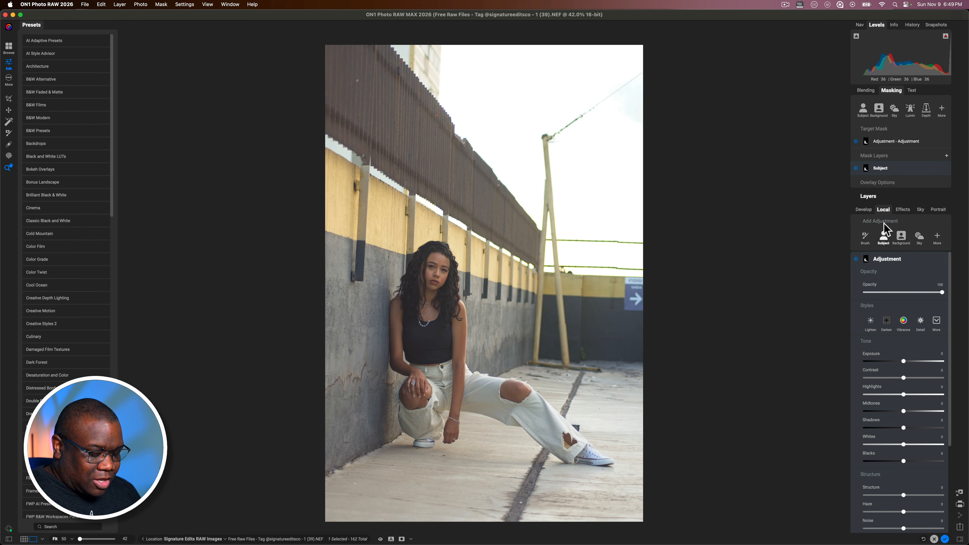
{"action": "key", "text": "o"}
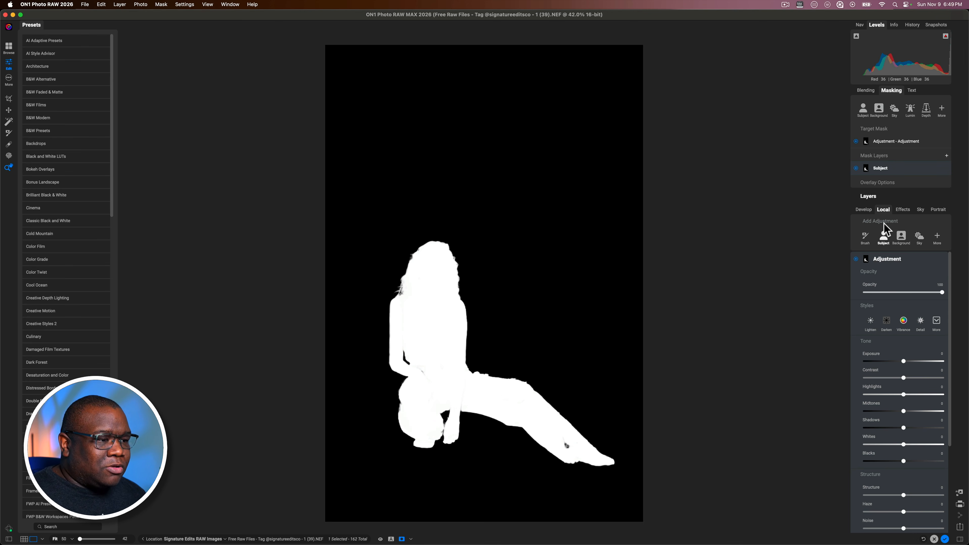
{"action": "key", "text": "o"}
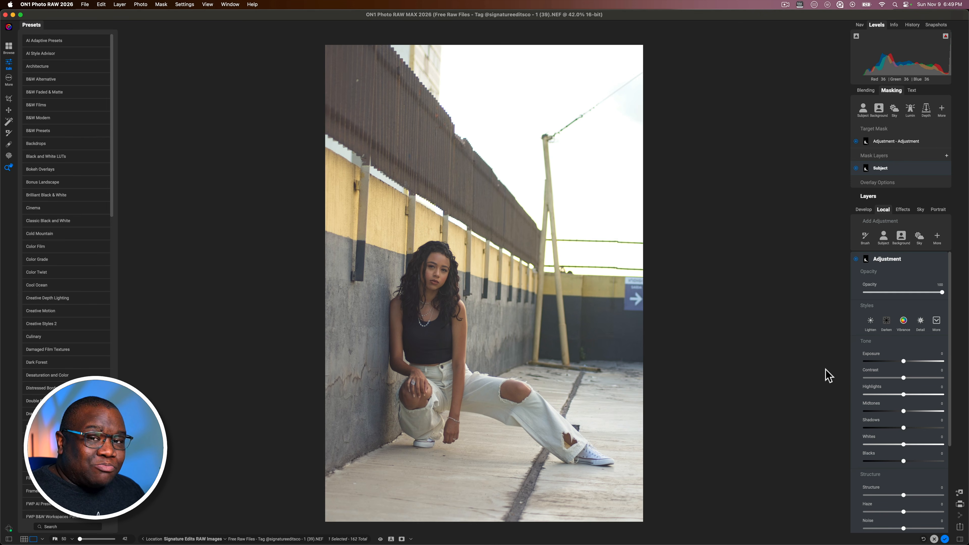
- Set the subject adjustment's blacks to about -50 and midtones to about 13 while viewing the woman at 100%
{"action": "left_click", "coordinate": [433, 323]}
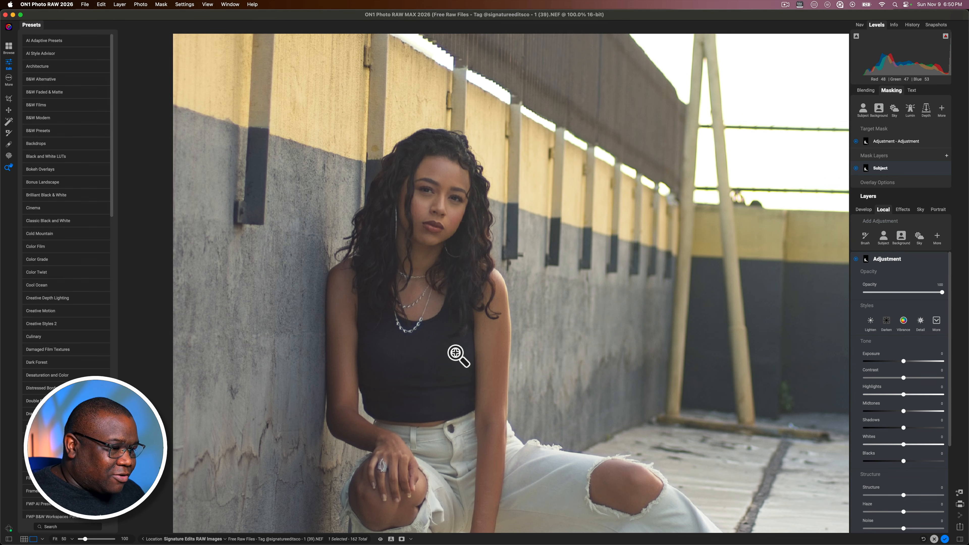
{"action": "left_click_drag", "start_coordinate": [461, 353], "coordinate": [456, 250]}
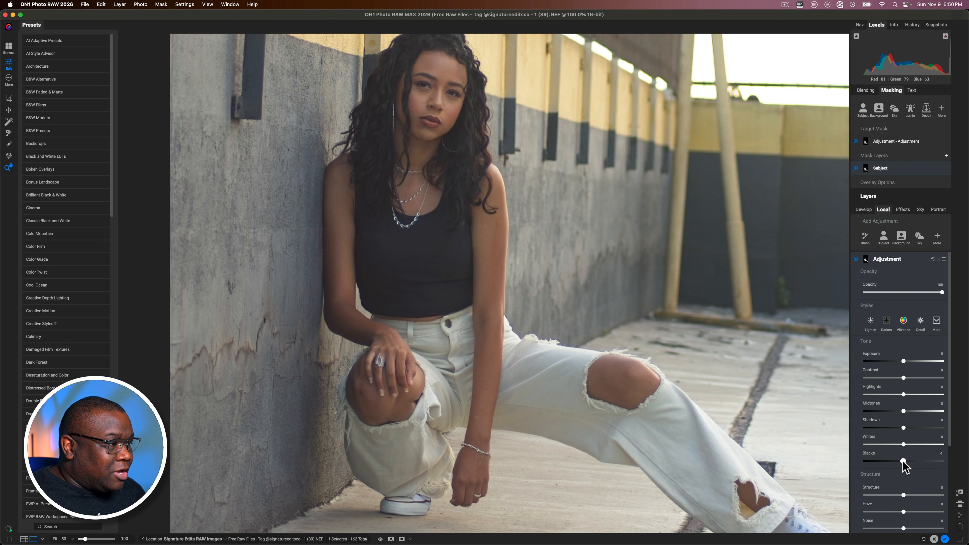
{"action": "left_click_drag", "start_coordinate": [903, 462], "coordinate": [882, 461]}
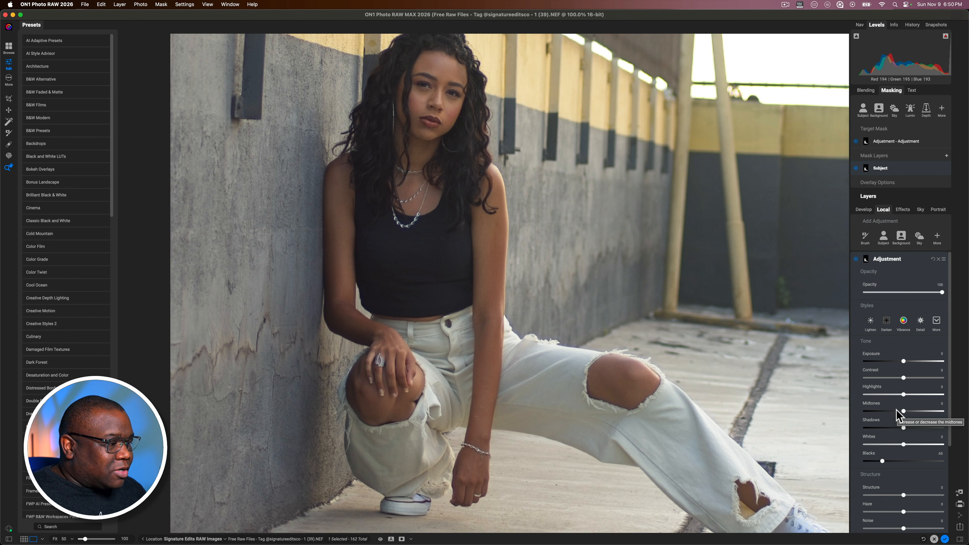
{"action": "left_click_drag", "start_coordinate": [903, 411], "coordinate": [908, 411]}
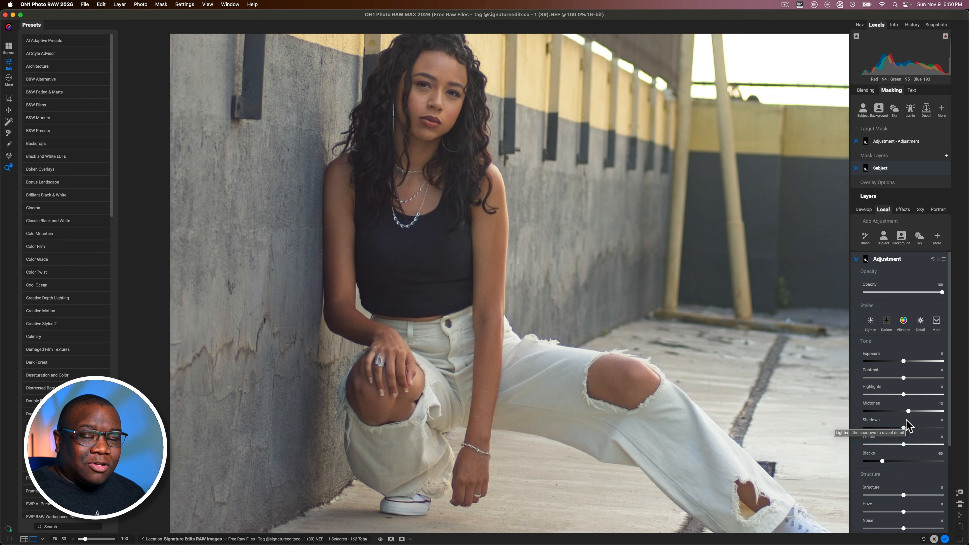
{"action": "left_click", "coordinate": [651, 236]}
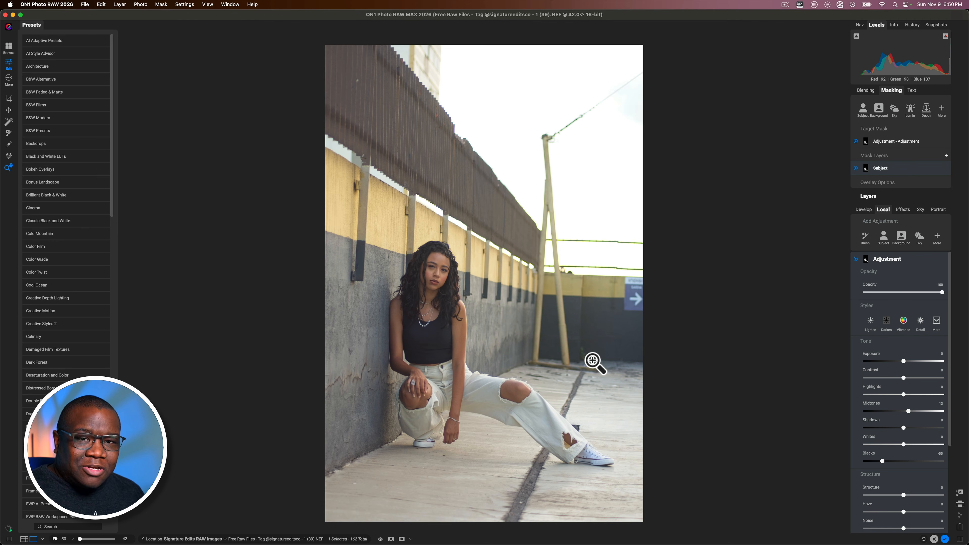
- Collapse the subject adjustment, add a local adjustment masked to the background, and inspect its mask
{"action": "left_click", "coordinate": [907, 260]}
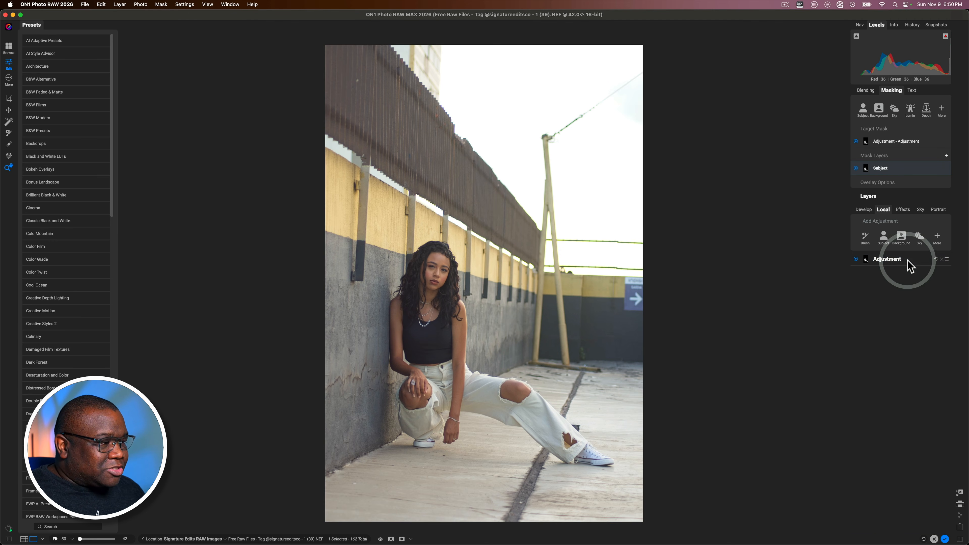
{"action": "left_click", "coordinate": [901, 238]}
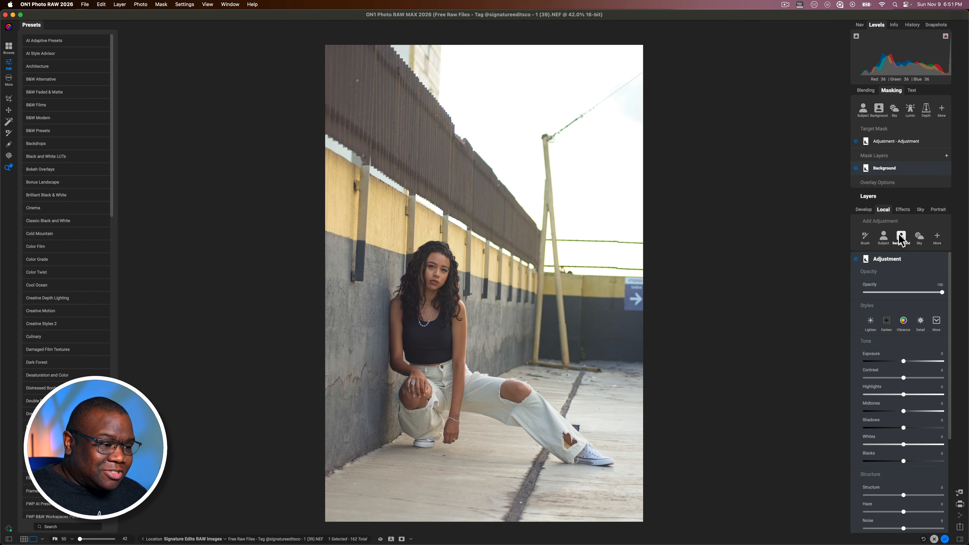
{"action": "key", "text": "o"}
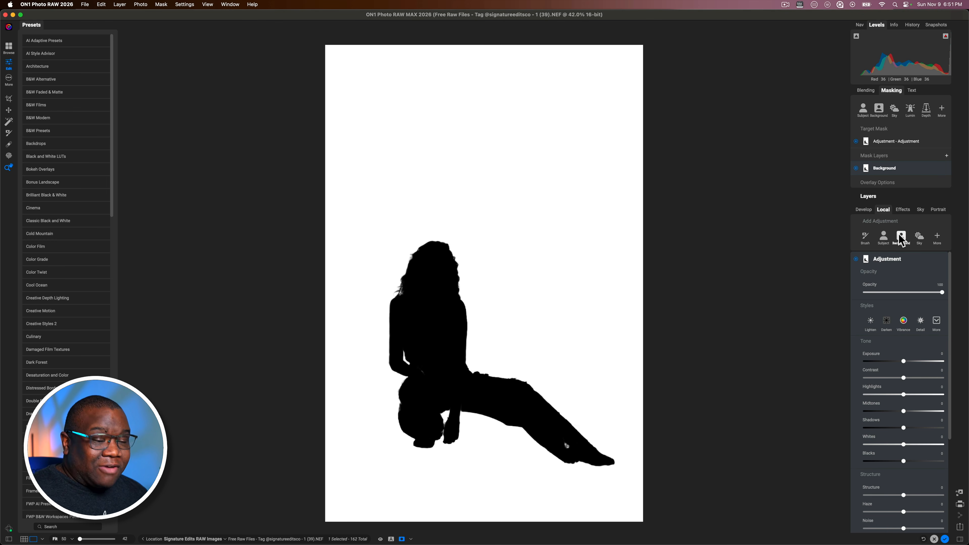
{"action": "key", "text": "o"}
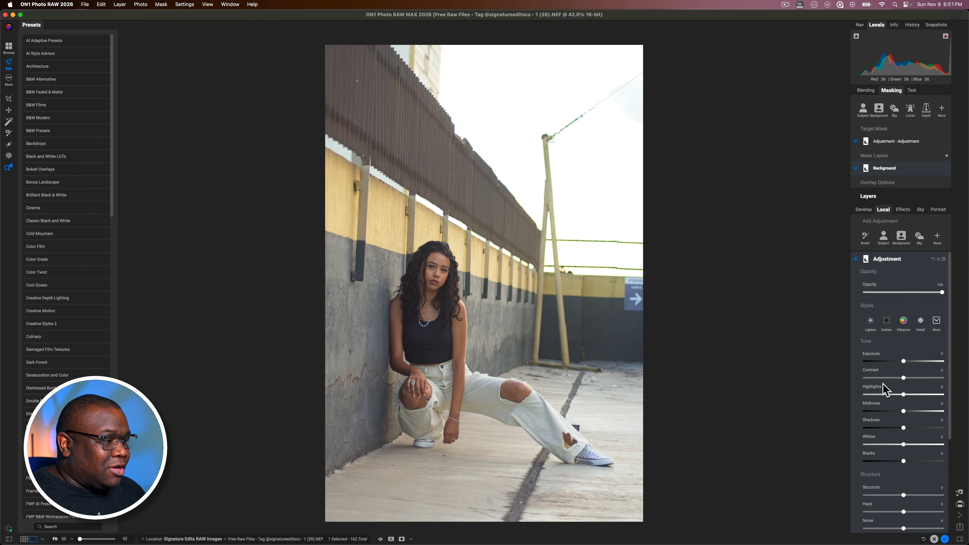
- Lower the background adjustment's exposure to -0.7, compare it on and off, and check the sky for clipped highlights
{"action": "left_click_drag", "start_coordinate": [902, 361], "coordinate": [899, 361]}
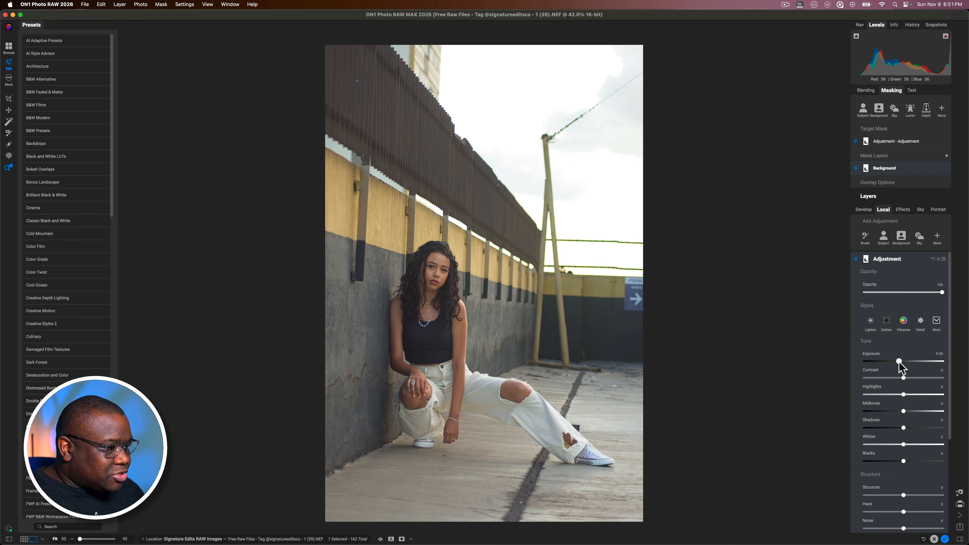
{"action": "mouse_move", "coordinate": [898, 361]}
{"action": "left_mouse_down"}
{"action": "mouse_move", "coordinate": [877, 361]}
{"action": "mouse_move", "coordinate": [907, 361]}
{"action": "mouse_move", "coordinate": [897, 361]}
{"action": "left_mouse_up"}
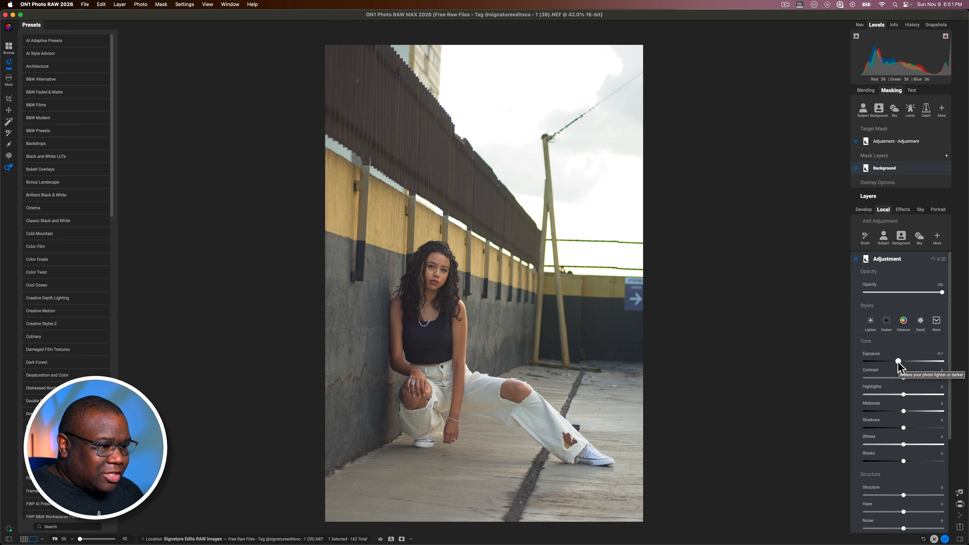
{"action": "left_click", "coordinate": [857, 259]}
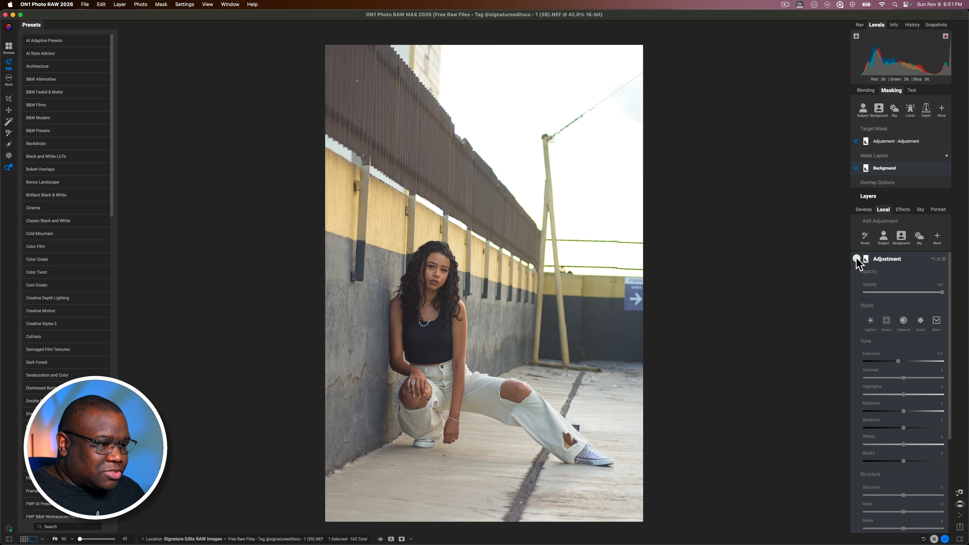
{"action": "left_click", "coordinate": [856, 259]}
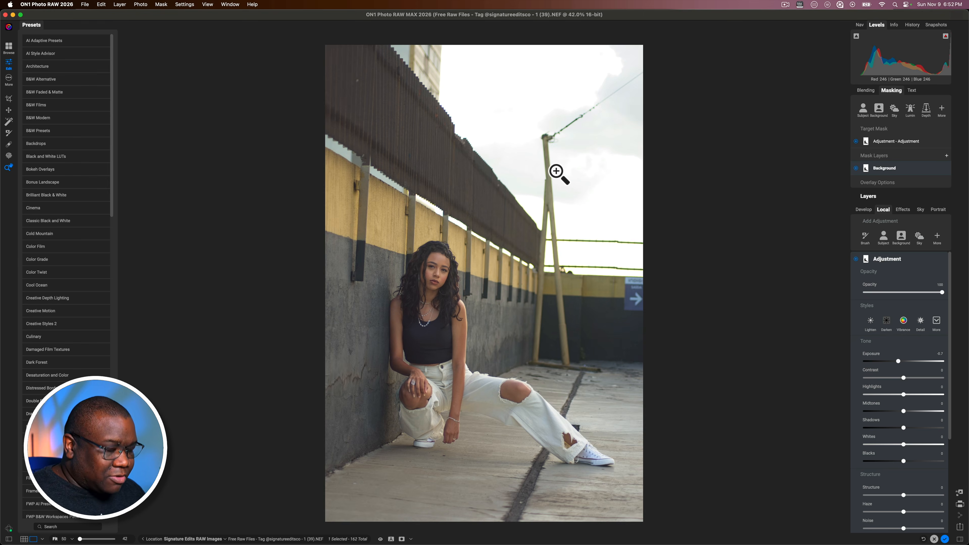
{"action": "key", "text": "j"}
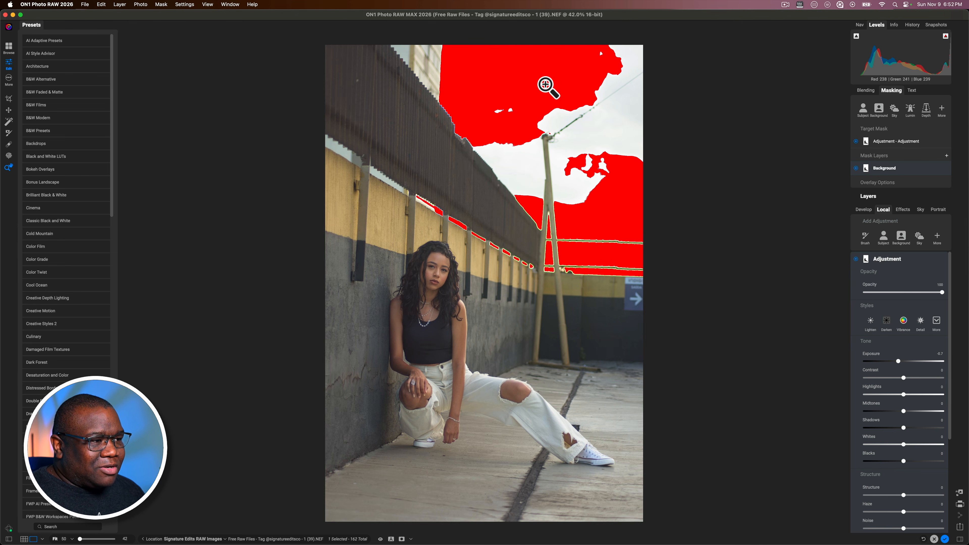
{"action": "key", "text": "j"}
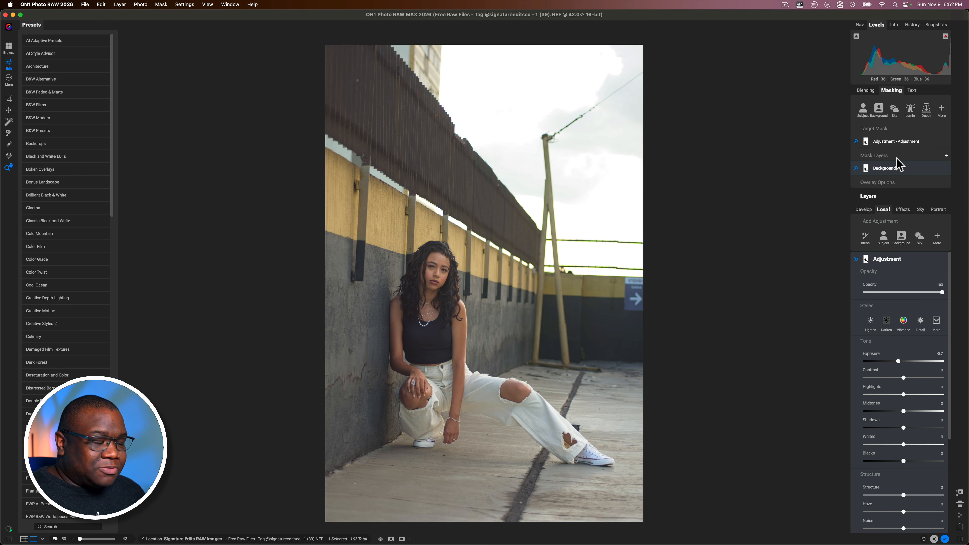
- Add a subtractive gradient mask layer to the background adjustment
{"action": "left_click", "coordinate": [947, 156]}
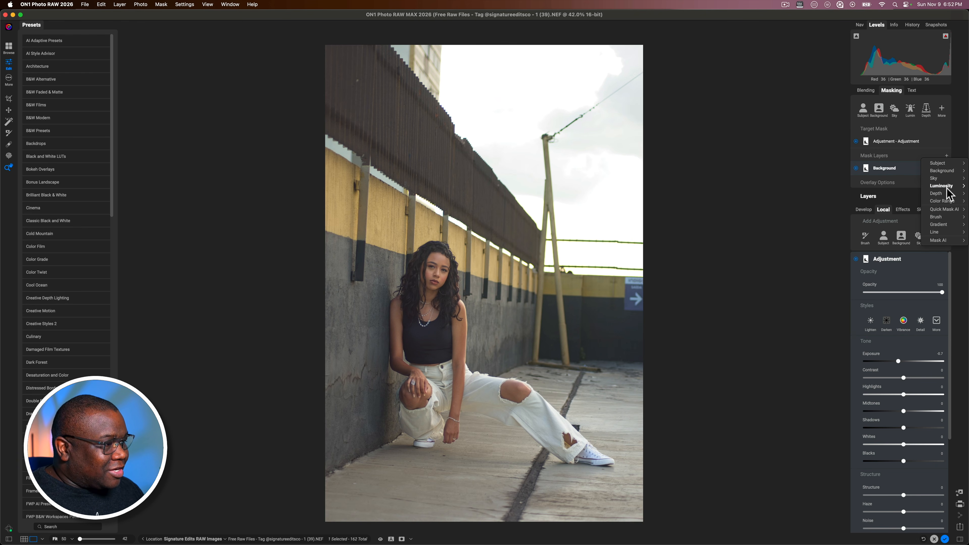
{"action": "mouse_move", "coordinate": [953, 226]}
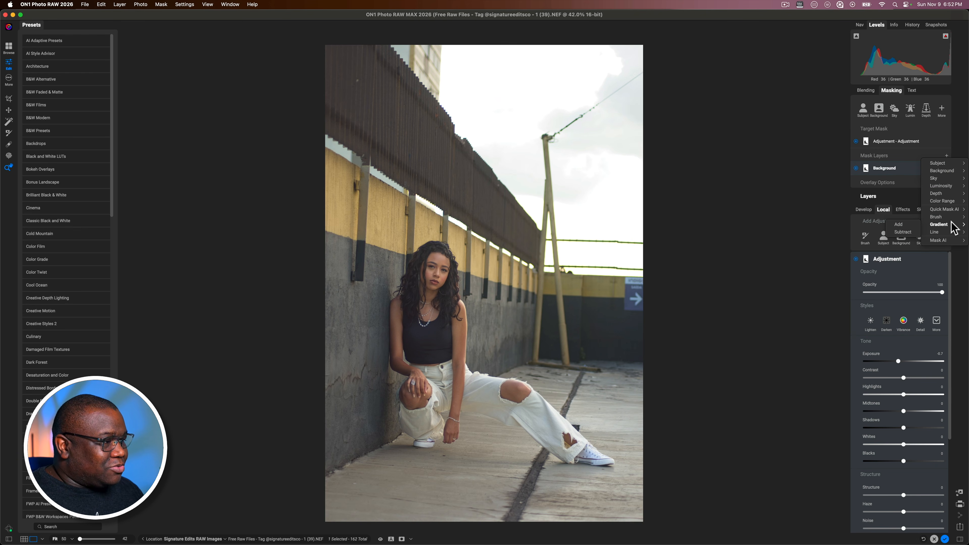
{"action": "left_click", "coordinate": [902, 231]}
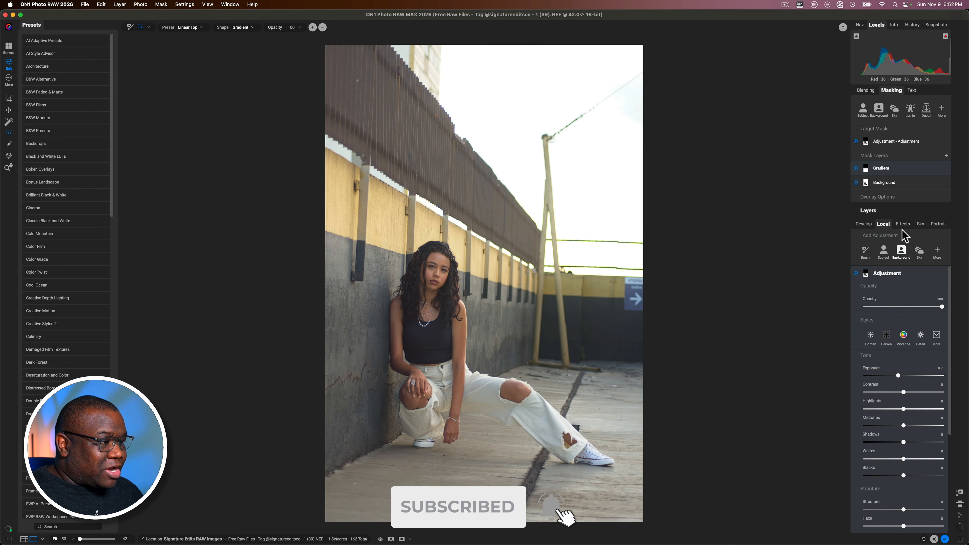
- Move, rotate and widen the gradient diagonally across the woman so it excludes the wall and floor at the photo's lower left
{"action": "key", "text": "o"}
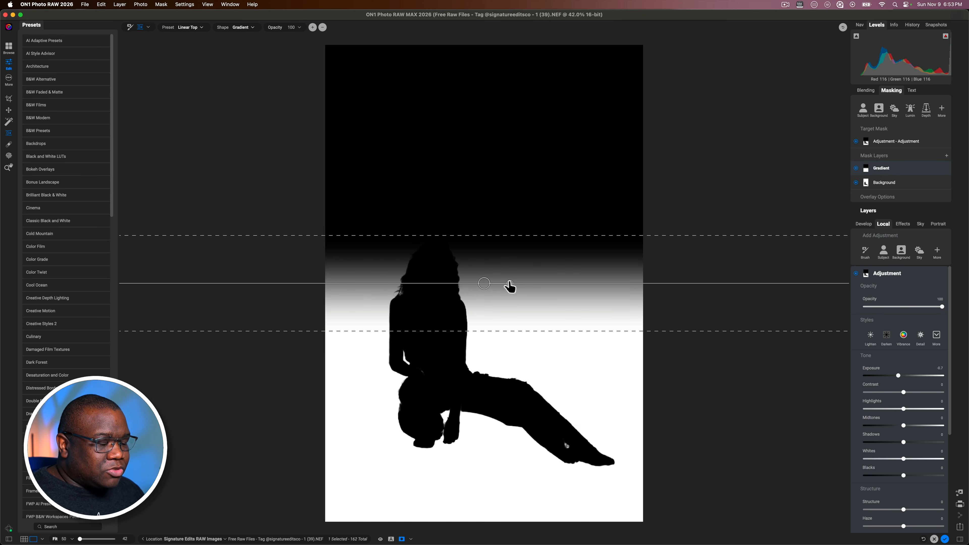
{"action": "left_click_drag", "start_coordinate": [510, 287], "coordinate": [418, 474]}
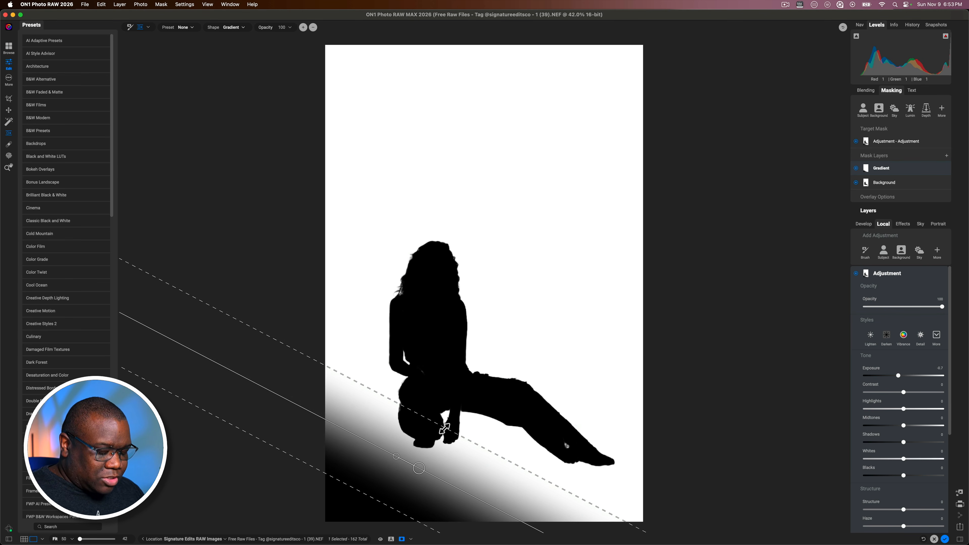
{"action": "left_click_drag", "start_coordinate": [445, 428], "coordinate": [469, 397]}
{"action": "left_click_drag", "start_coordinate": [419, 468], "coordinate": [458, 426]}
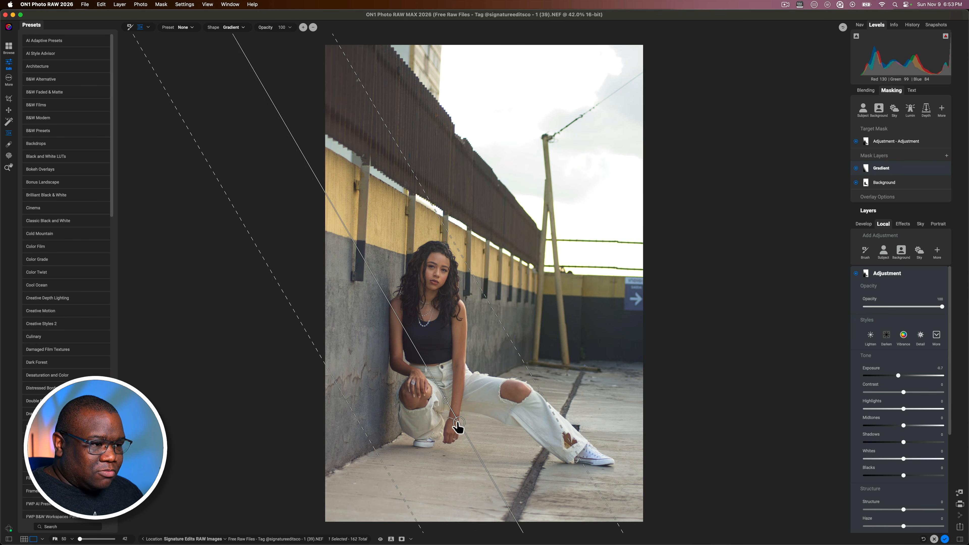
{"action": "key", "text": "m"}
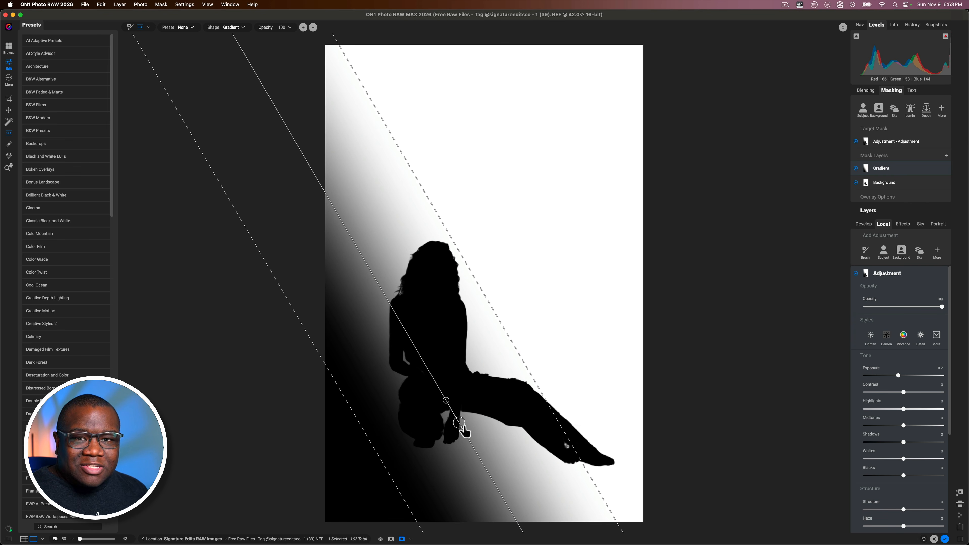
{"action": "key", "text": "m"}
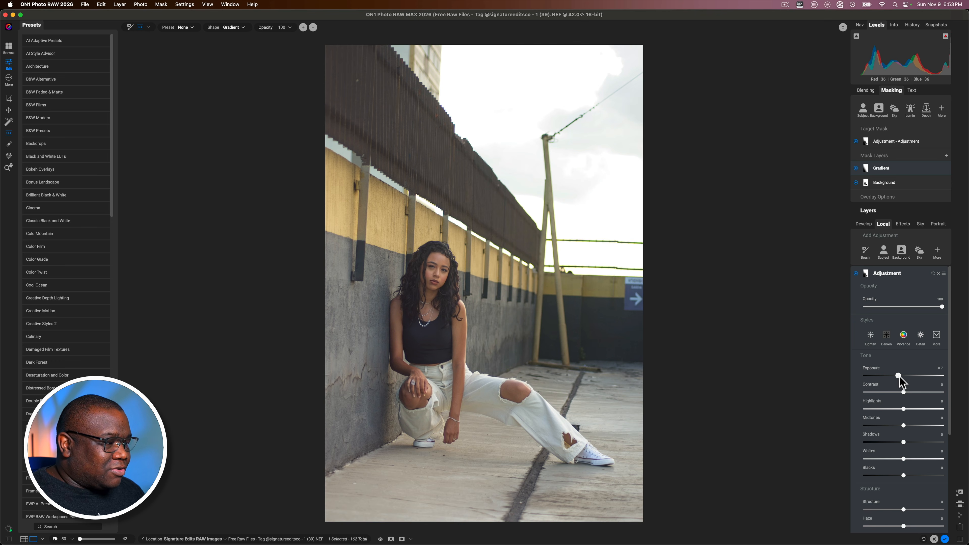
- Set the background adjustment's exposure to -0.9 and contrast to about 13, compare with the original photo, and collapse the adjustment
{"action": "left_click_drag", "start_coordinate": [898, 376], "coordinate": [896, 373]}
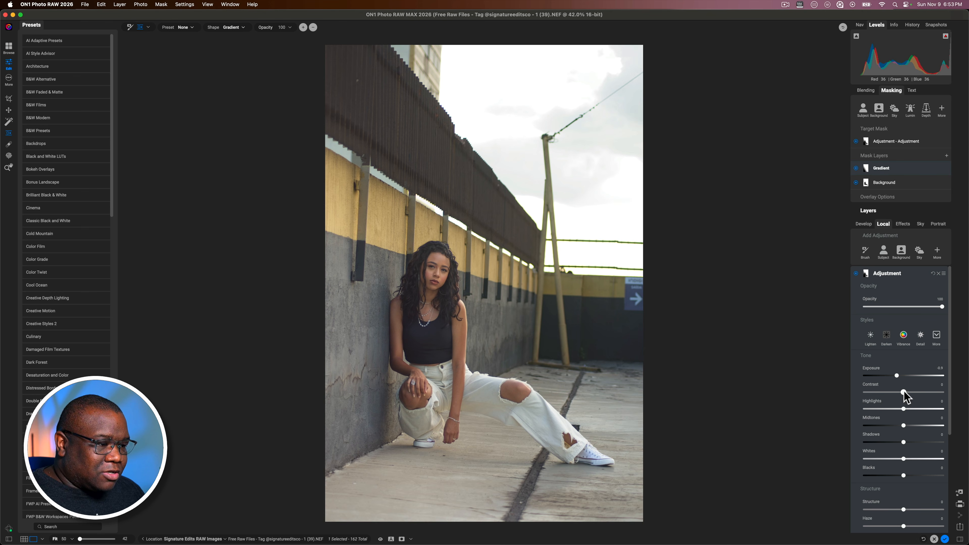
{"action": "left_click_drag", "start_coordinate": [906, 392], "coordinate": [908, 392]}
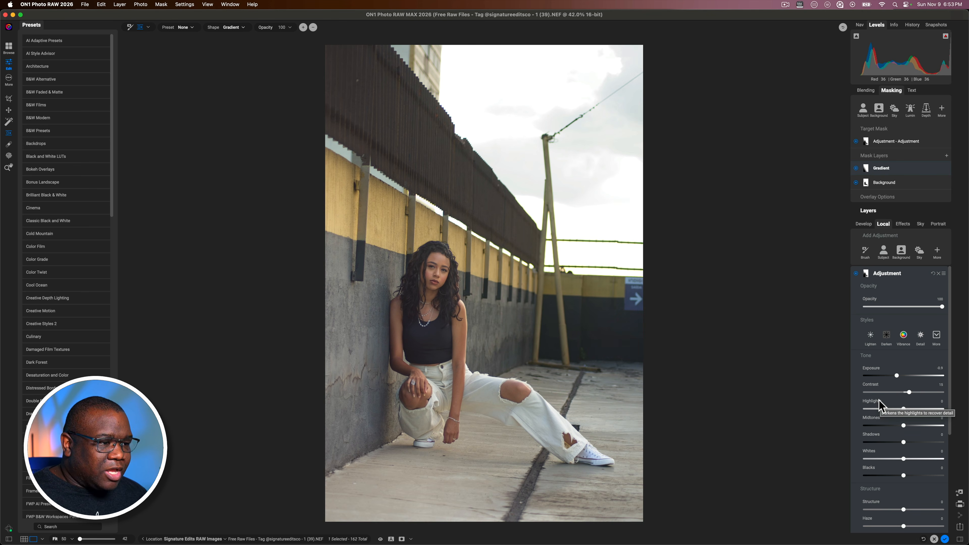
{"action": "key", "text": "p"}
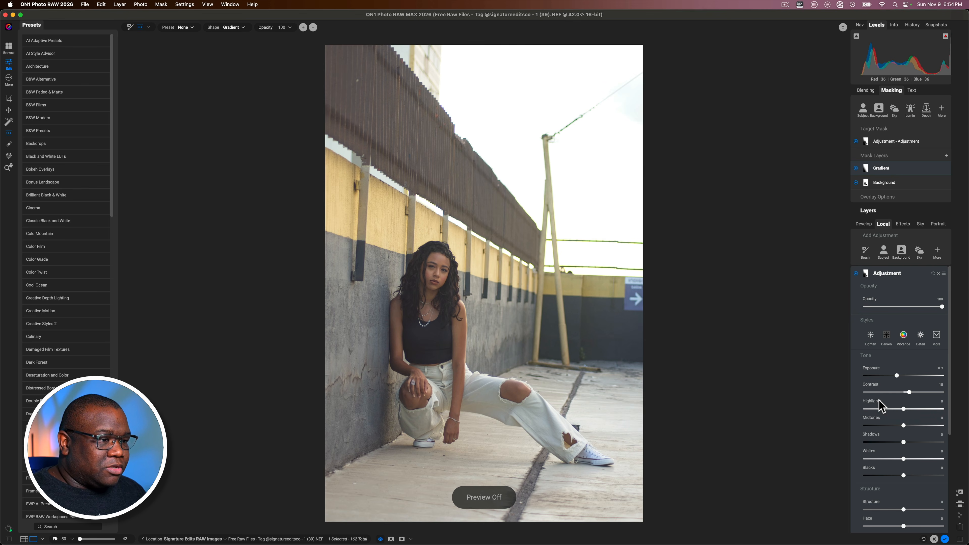
{"action": "key", "text": "p"}
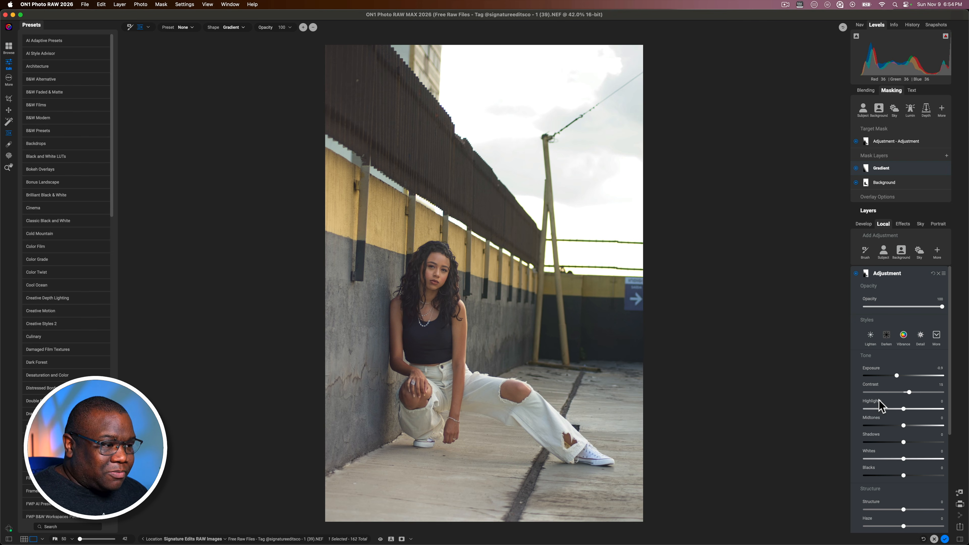
{"action": "left_click", "coordinate": [907, 274]}
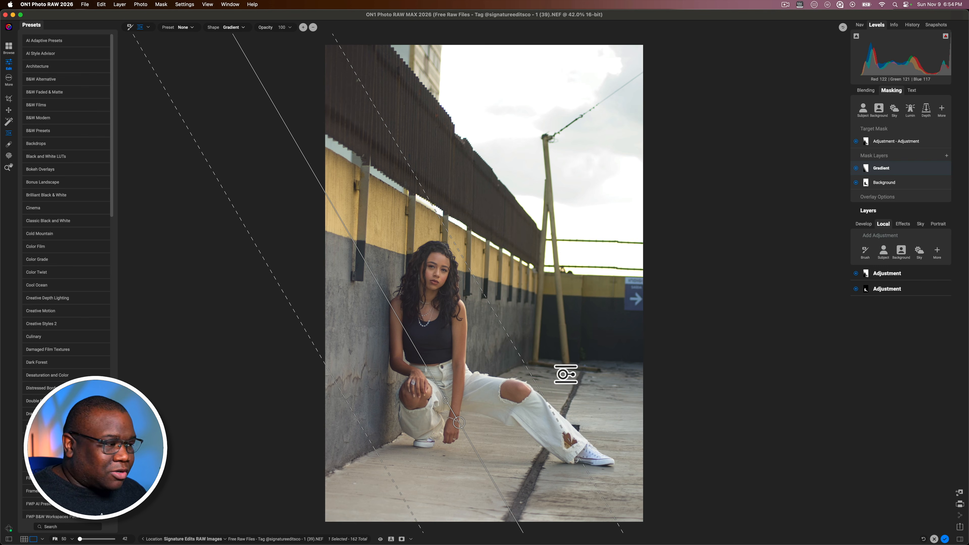
- Add a Glow filter to the photo's effects
{"action": "left_click", "coordinate": [902, 224]}
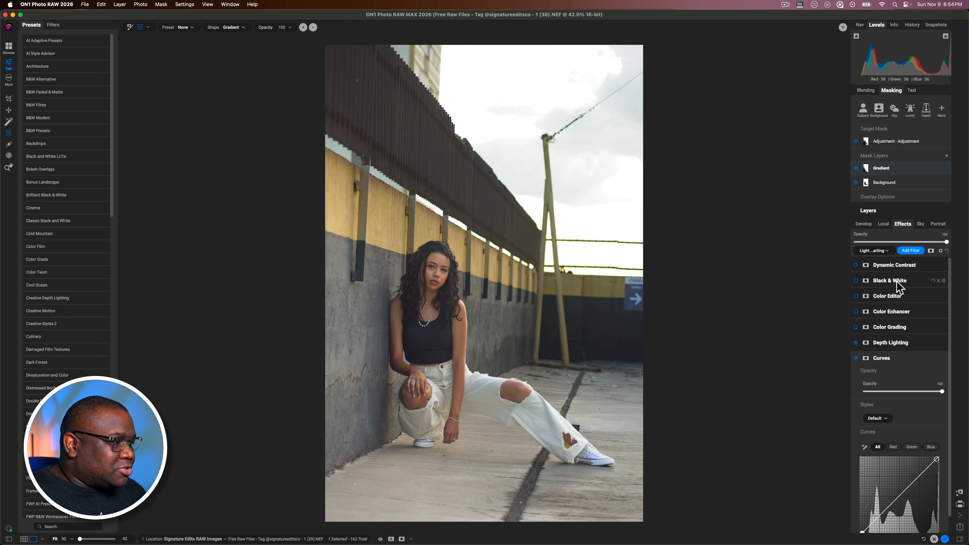
{"action": "scroll", "coordinate": [916, 300], "scroll_direction": "up", "scroll_amount": 1}
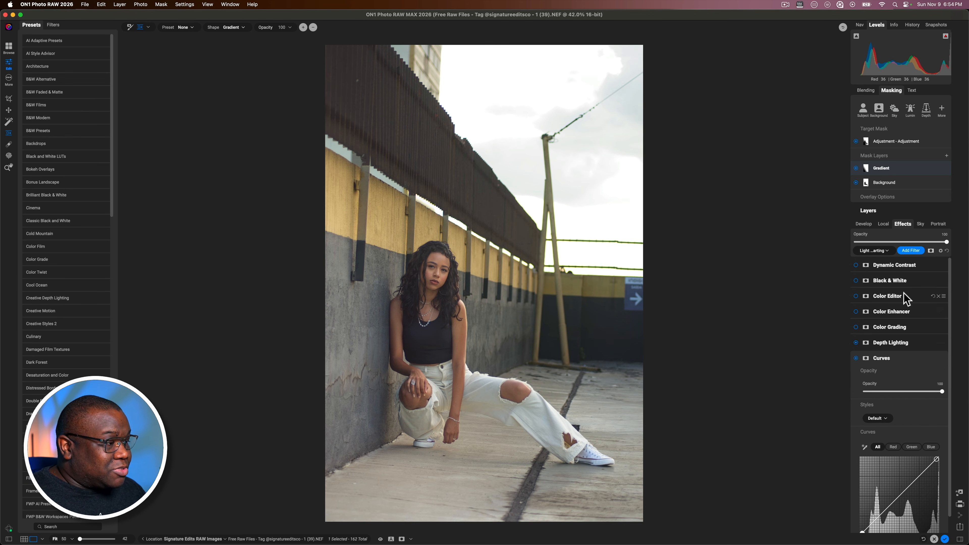
{"action": "left_click", "coordinate": [912, 253]}
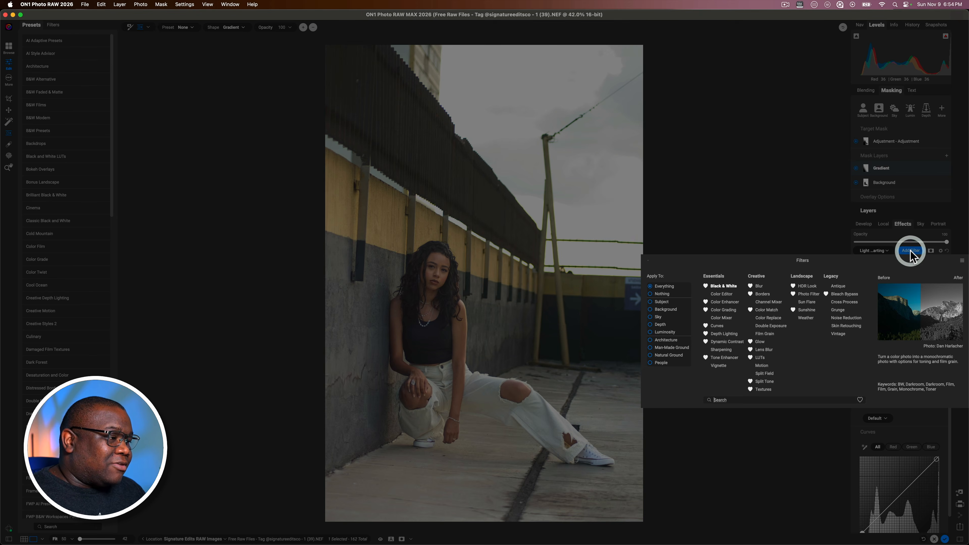
{"action": "left_click", "coordinate": [759, 342]}
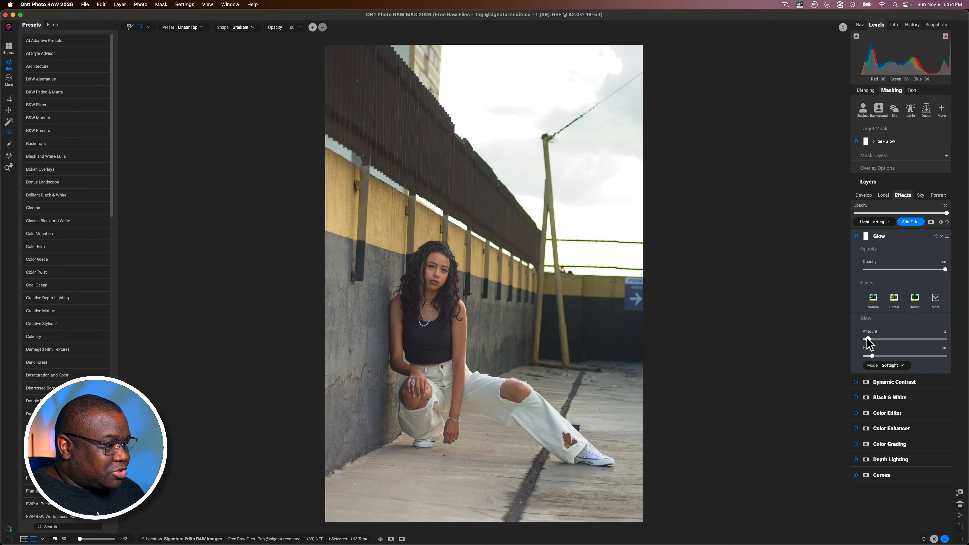
- Set the Glow filter's amount to about 42 and halo to 17, and add a subtractive background layer to its mask
{"action": "left_click_drag", "start_coordinate": [868, 343], "coordinate": [885, 340]}
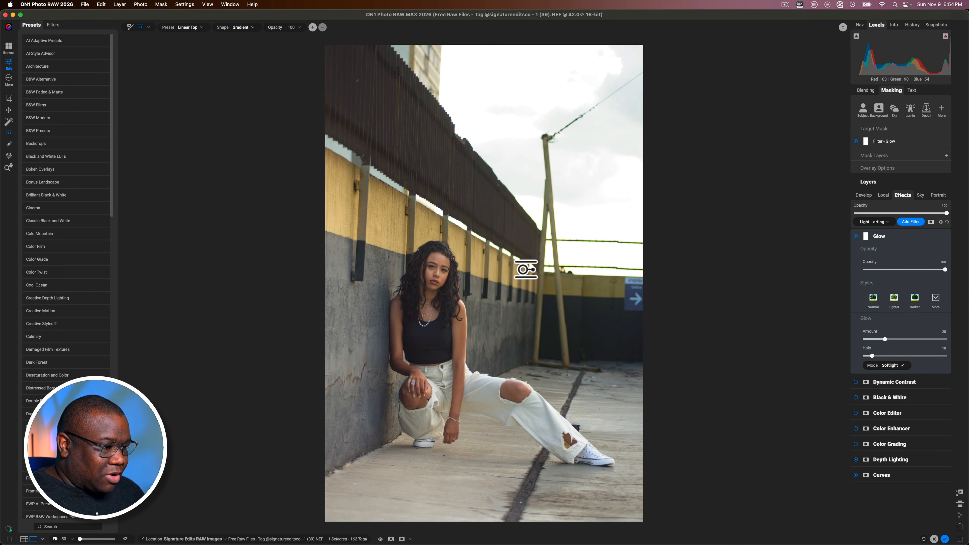
{"action": "mouse_move", "coordinate": [886, 339]}
{"action": "left_mouse_down"}
{"action": "mouse_move", "coordinate": [897, 340]}
{"action": "mouse_move", "coordinate": [880, 356]}
{"action": "left_mouse_up"}
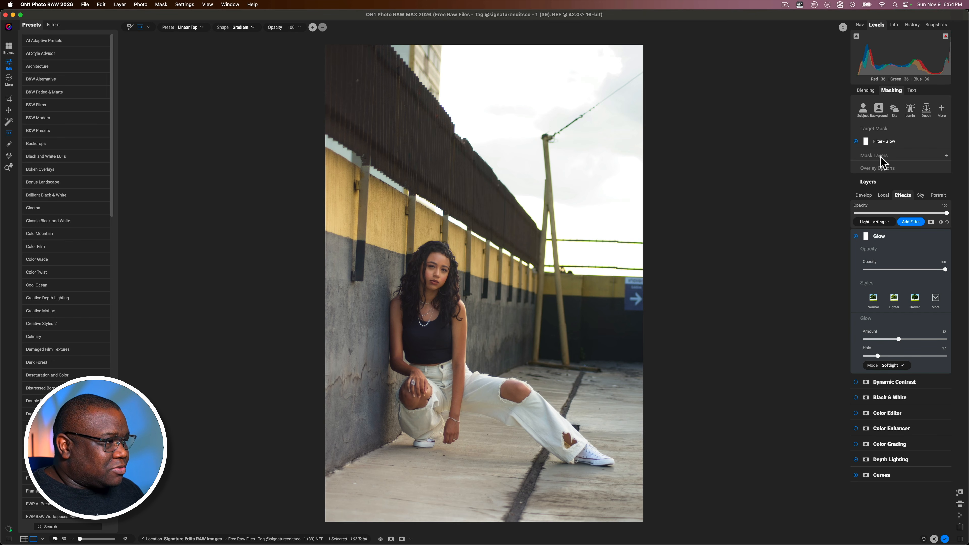
{"action": "left_click", "coordinate": [946, 156]}
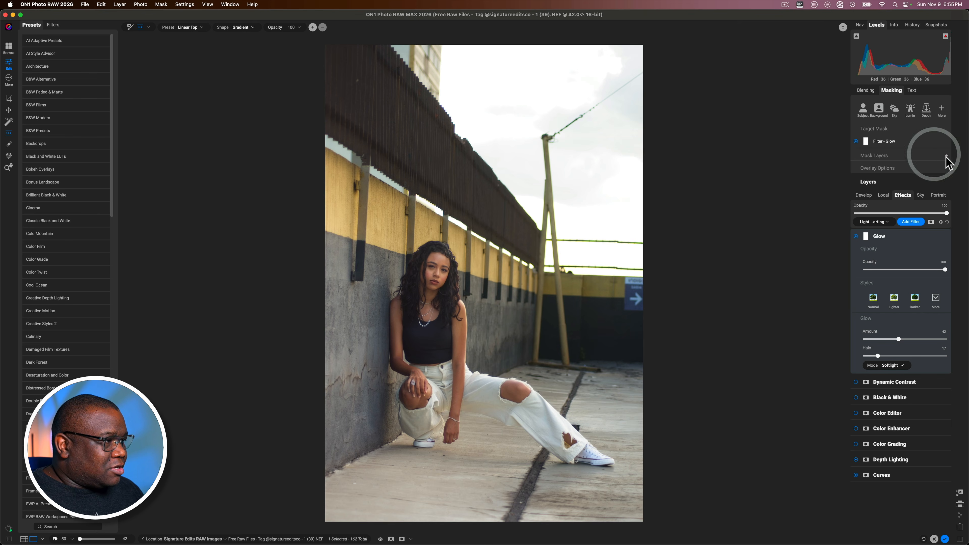
{"action": "left_click", "coordinate": [945, 156]}
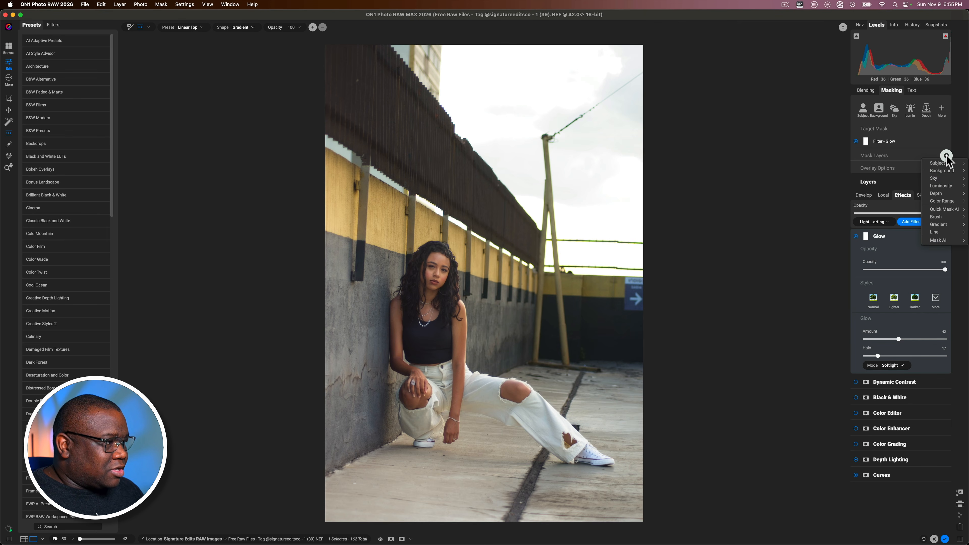
{"action": "mouse_move", "coordinate": [950, 176]}
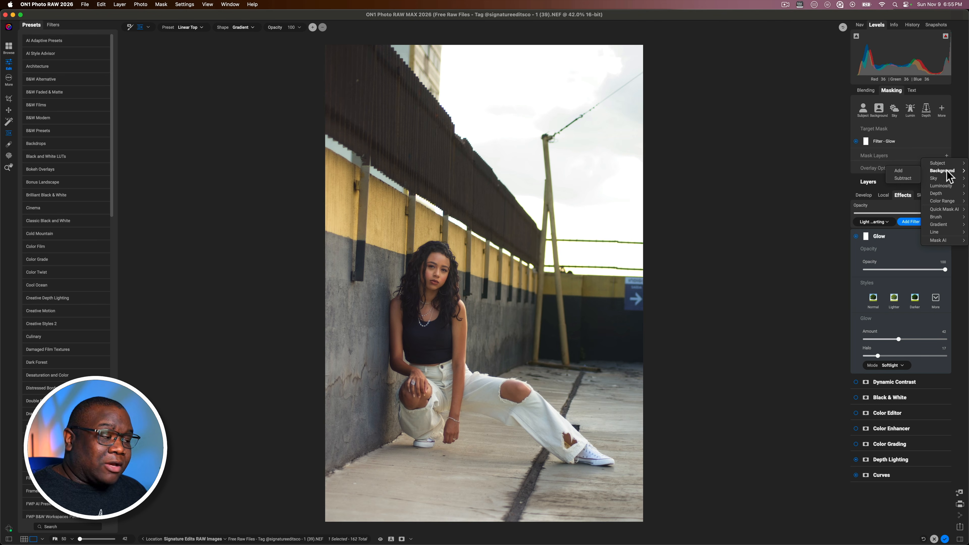
{"action": "left_click", "coordinate": [904, 178]}
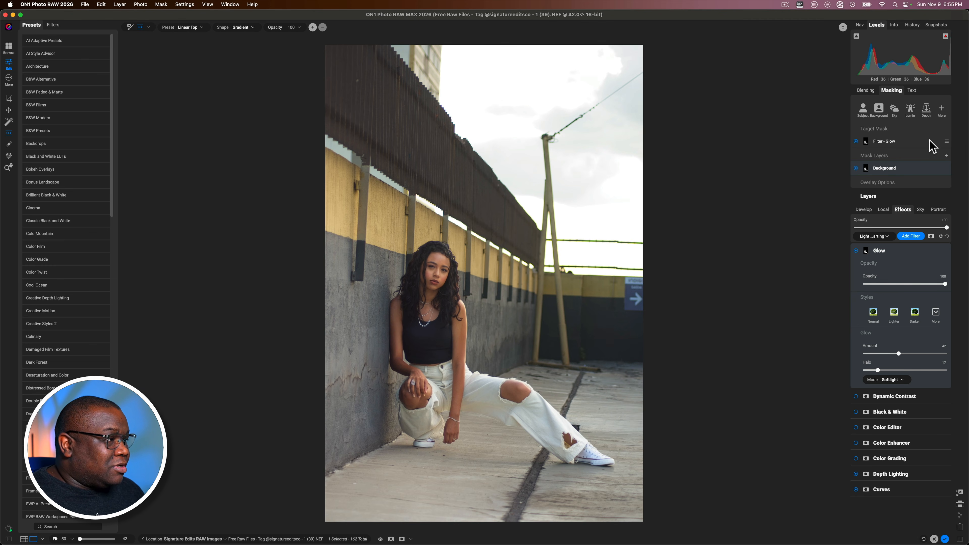
- Invert the Glow mask so it affects only the background, fine-tune halo to 22 and amount to 41, and collapse the filter
{"action": "left_click", "coordinate": [946, 142]}
{"action": "left_click", "coordinate": [889, 145]}
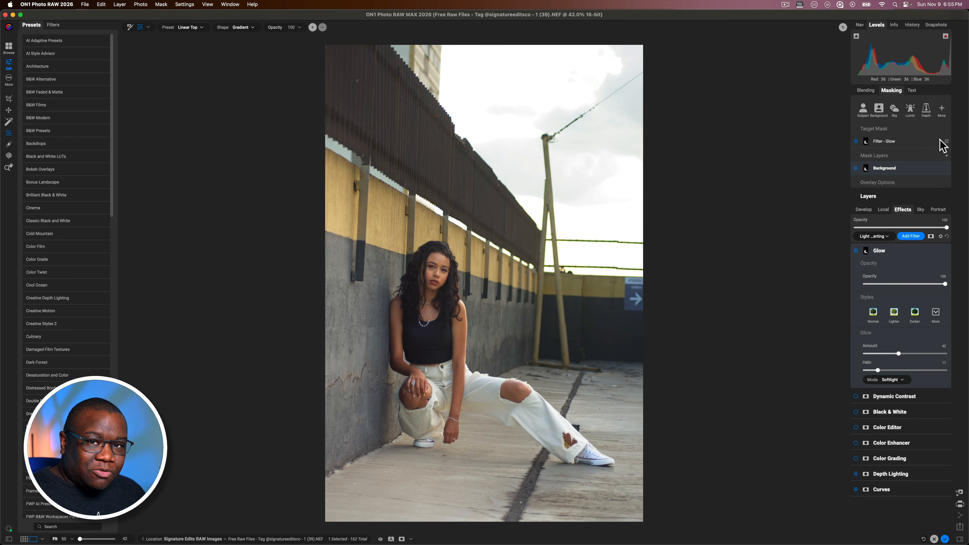
{"action": "left_click", "coordinate": [946, 141]}
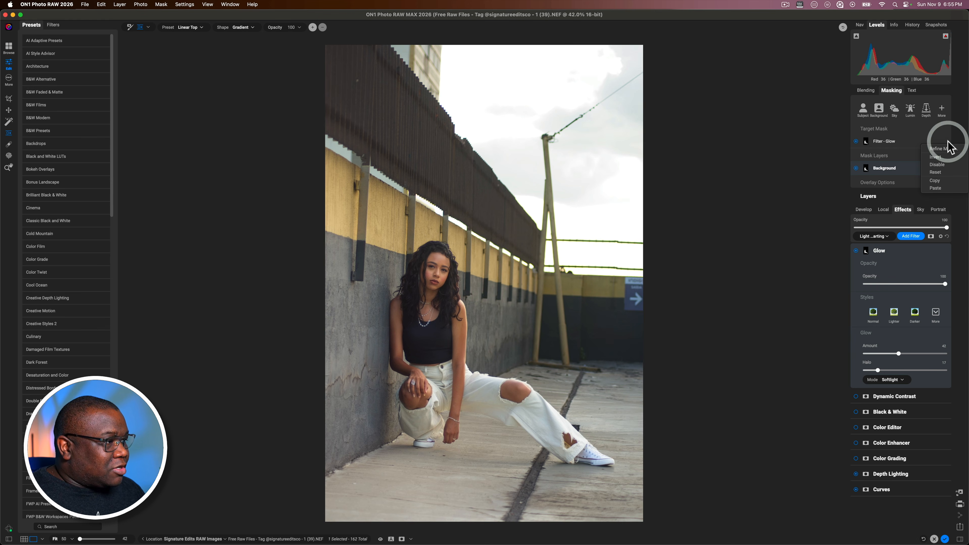
{"action": "left_click", "coordinate": [935, 157]}
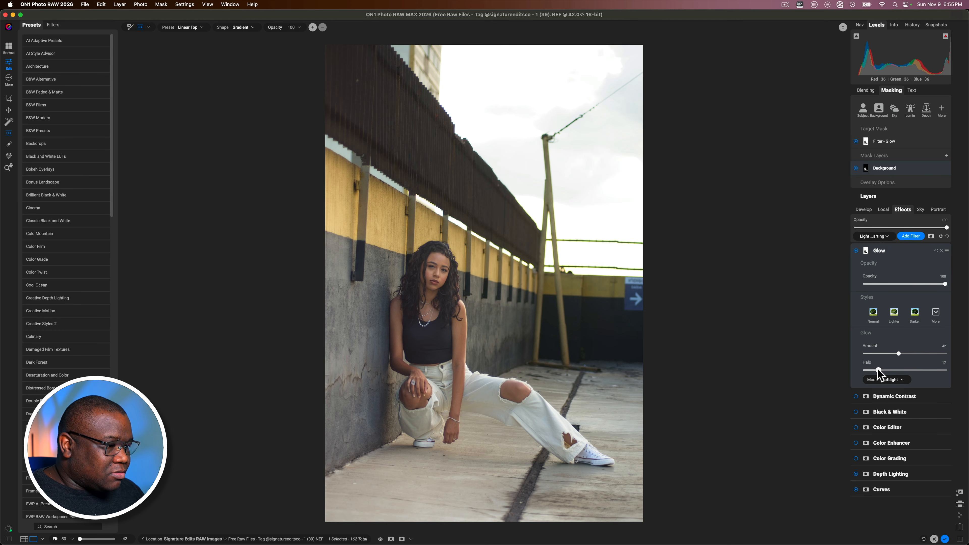
{"action": "left_click_drag", "start_coordinate": [879, 371], "coordinate": [898, 354]}
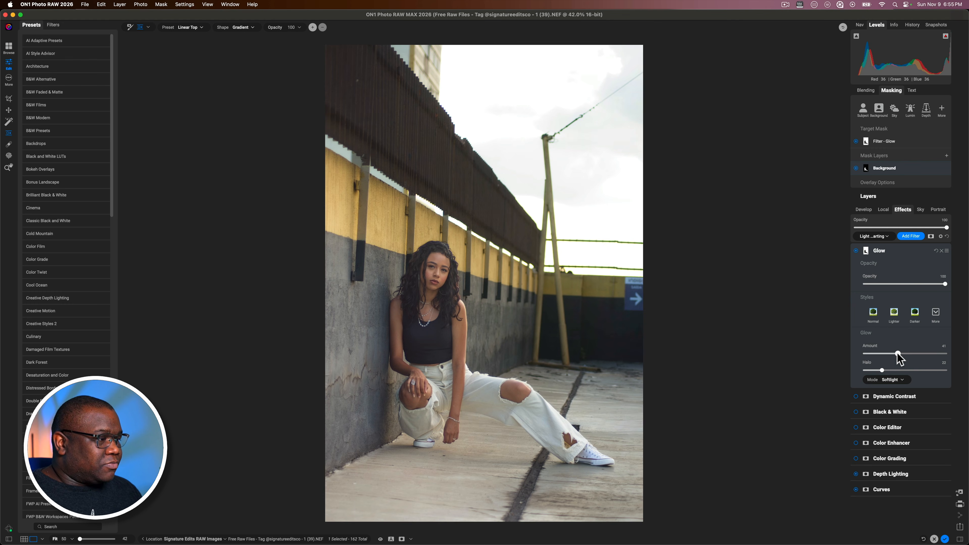
{"action": "left_click", "coordinate": [900, 248]}
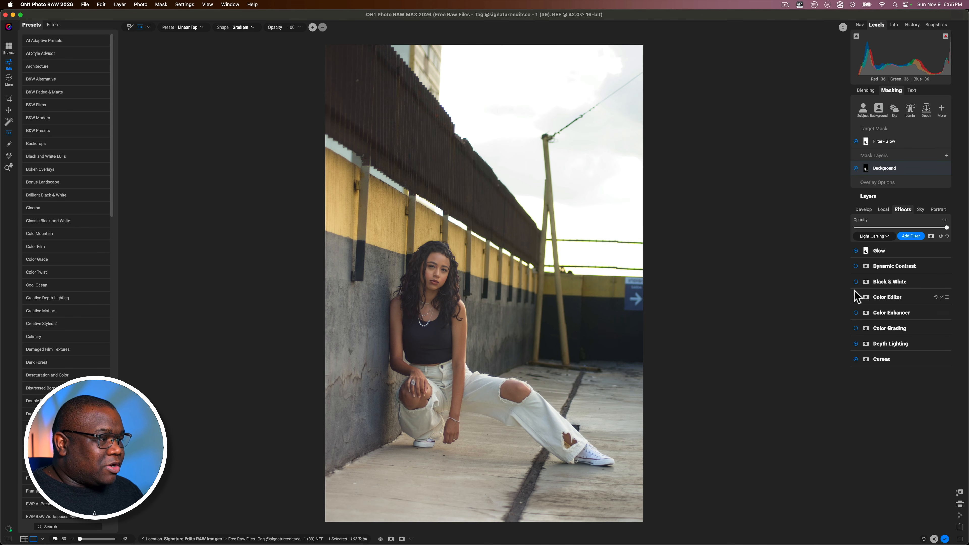
- Enable the Dynamic Contrast filter and add a subtractive subject layer to its mask
{"action": "left_click", "coordinate": [855, 267]}
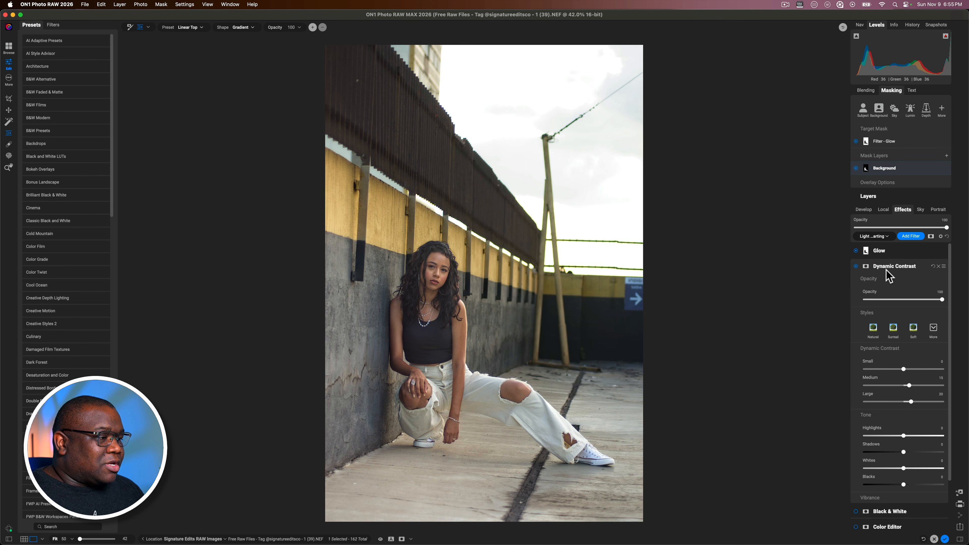
{"action": "left_click", "coordinate": [903, 266]}
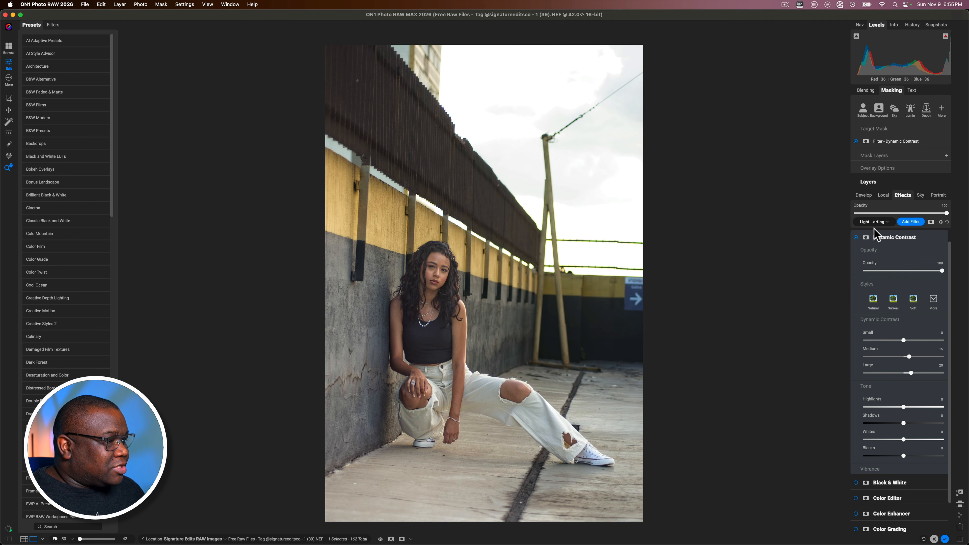
{"action": "left_click", "coordinate": [865, 238]}
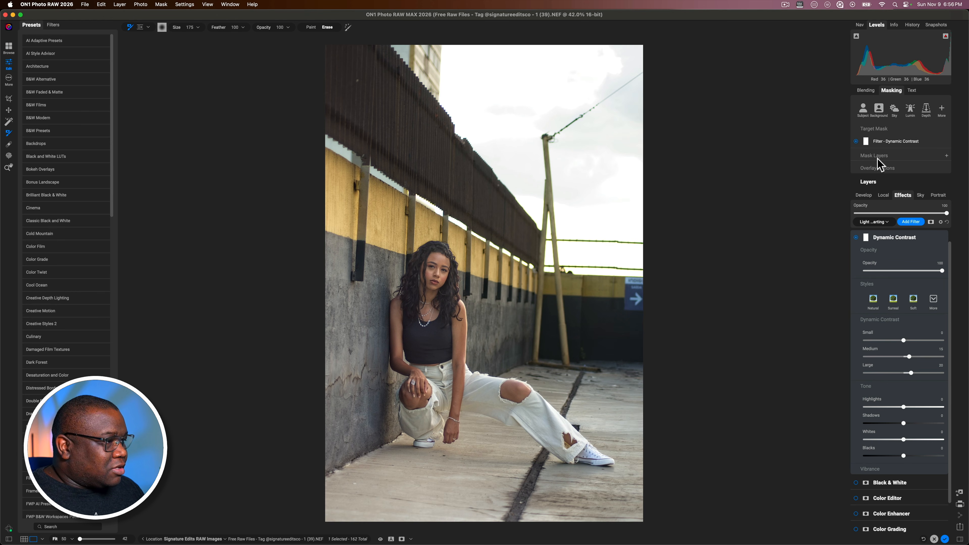
{"action": "left_click", "coordinate": [947, 155]}
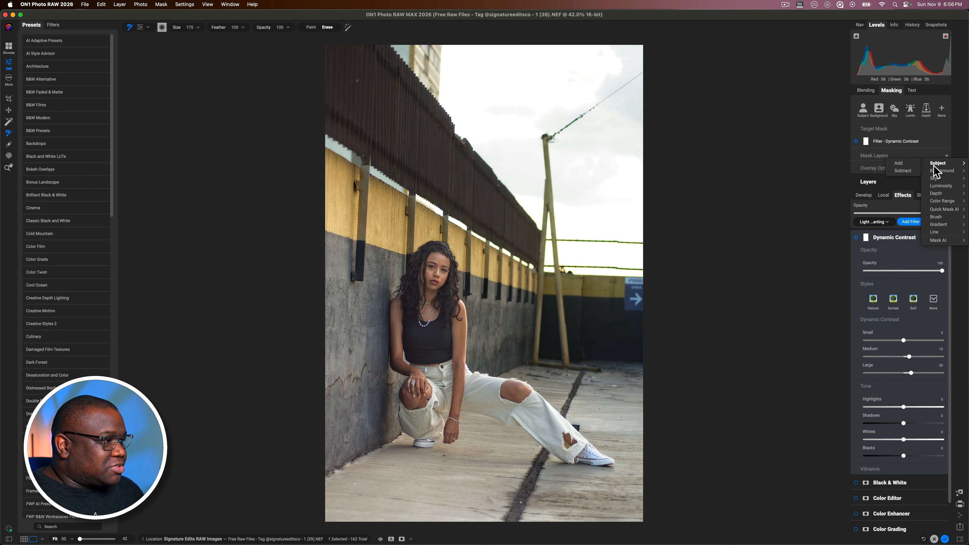
{"action": "left_click", "coordinate": [908, 170]}
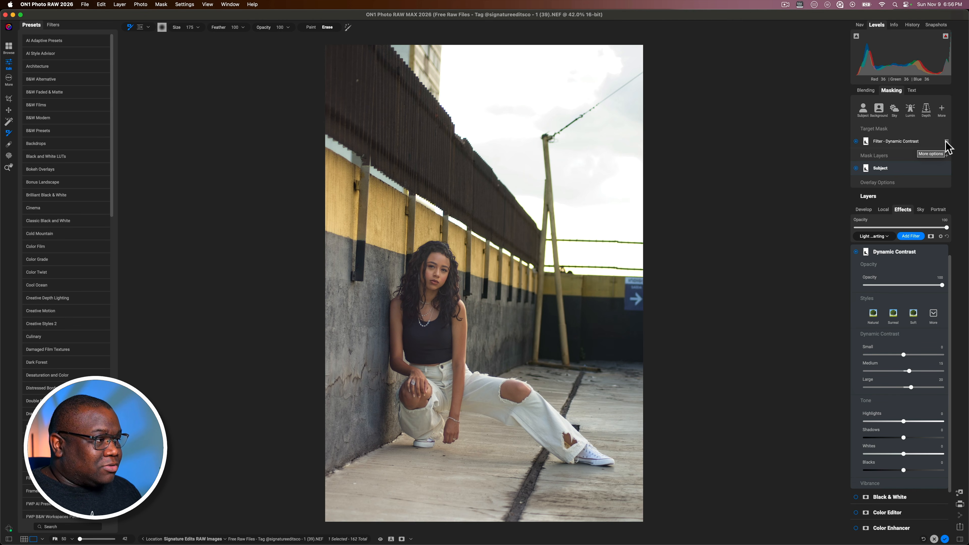
- Invert the Dynamic Contrast mask so the filter affects only the woman, and check it in the black-and-white mask view
{"action": "left_click", "coordinate": [946, 141]}
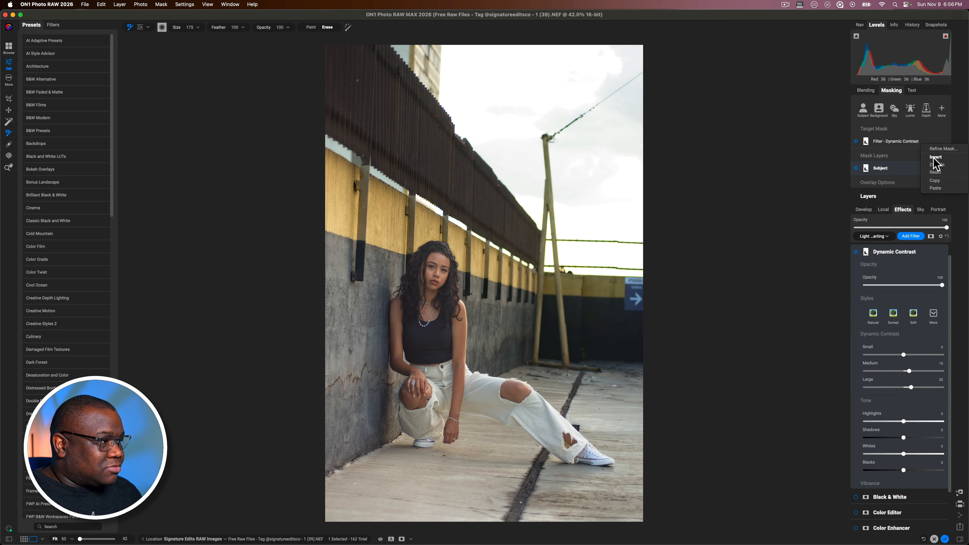
{"action": "left_click", "coordinate": [934, 135]}
{"action": "left_click", "coordinate": [946, 141]}
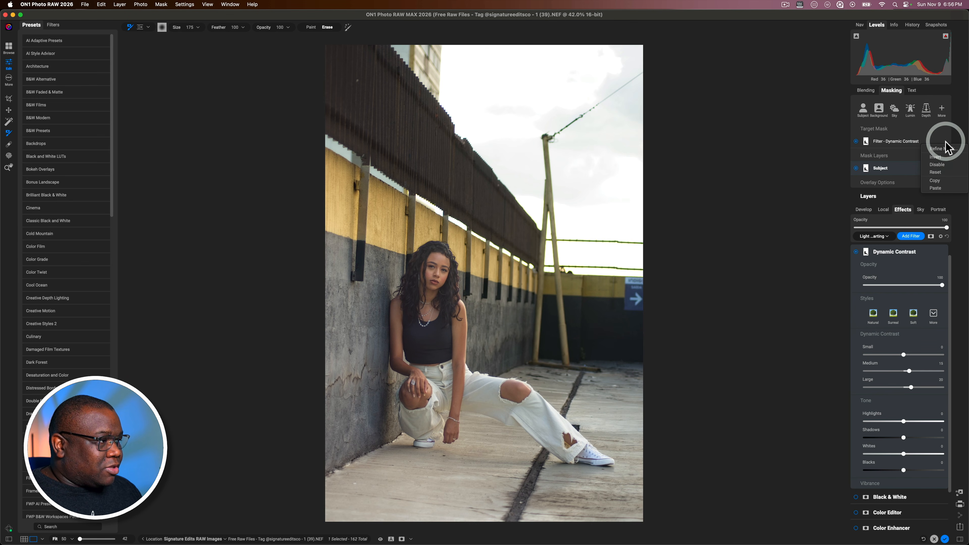
{"action": "left_click", "coordinate": [939, 156]}
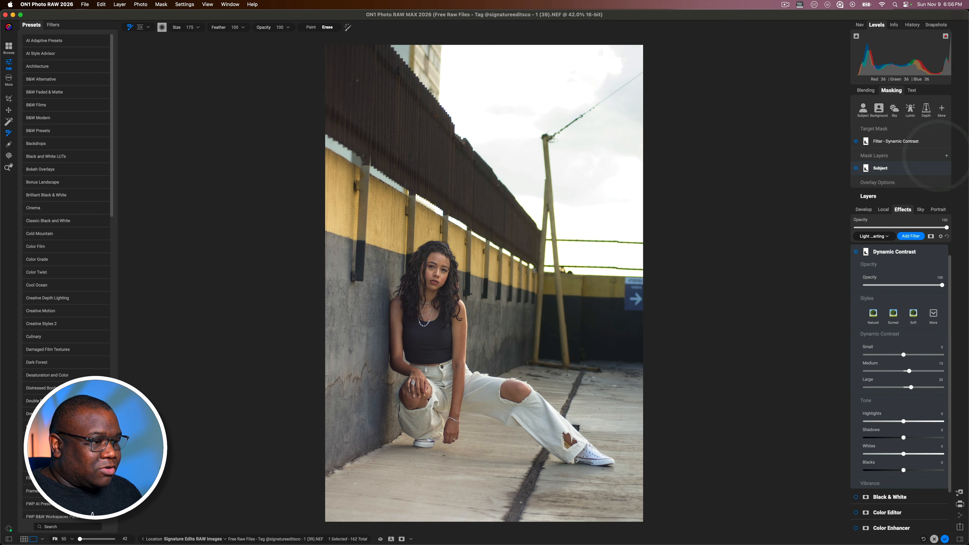
{"action": "key", "text": "o"}
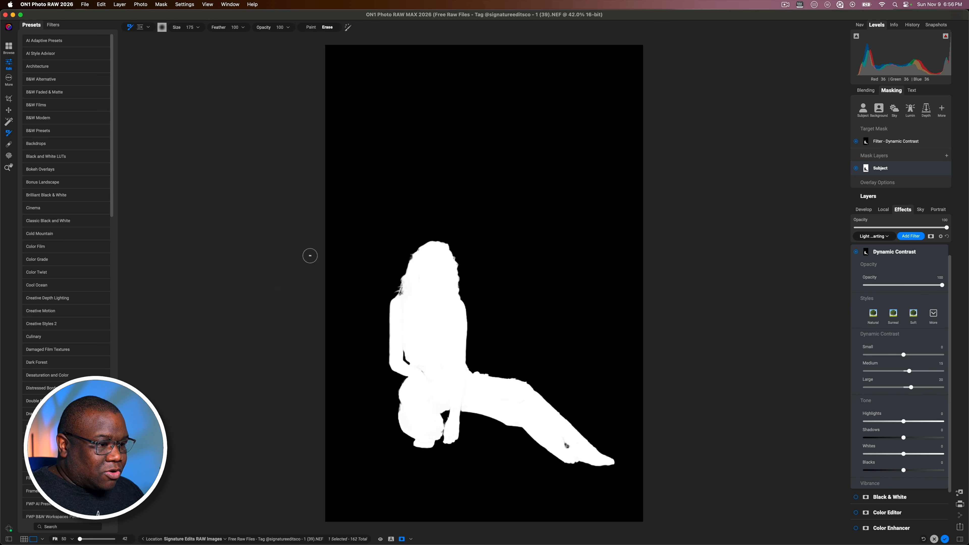
{"action": "key", "text": "o"}
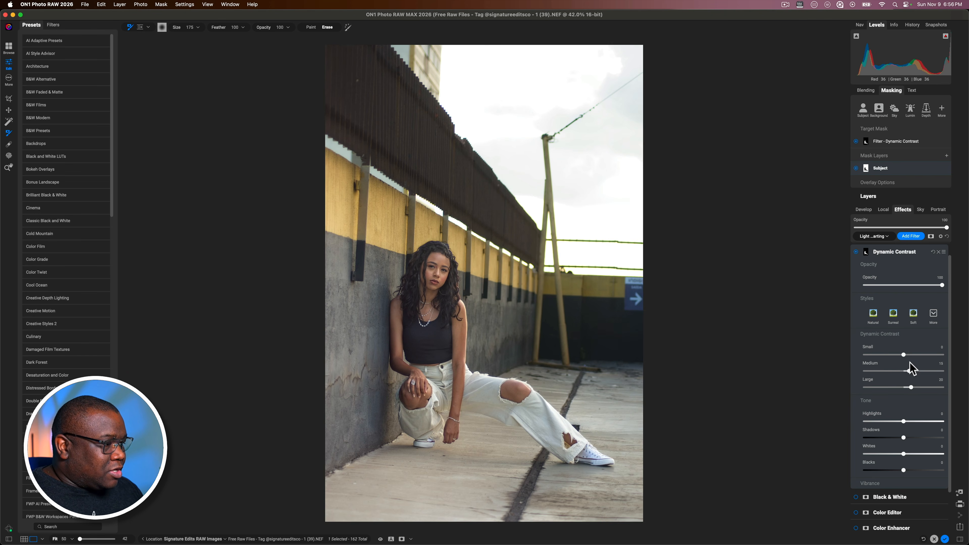
- Apply the Surreal style to Dynamic Contrast, lower its opacity to about 41, and collapse the filter
{"action": "left_click_drag", "start_coordinate": [903, 355], "coordinate": [905, 355]}
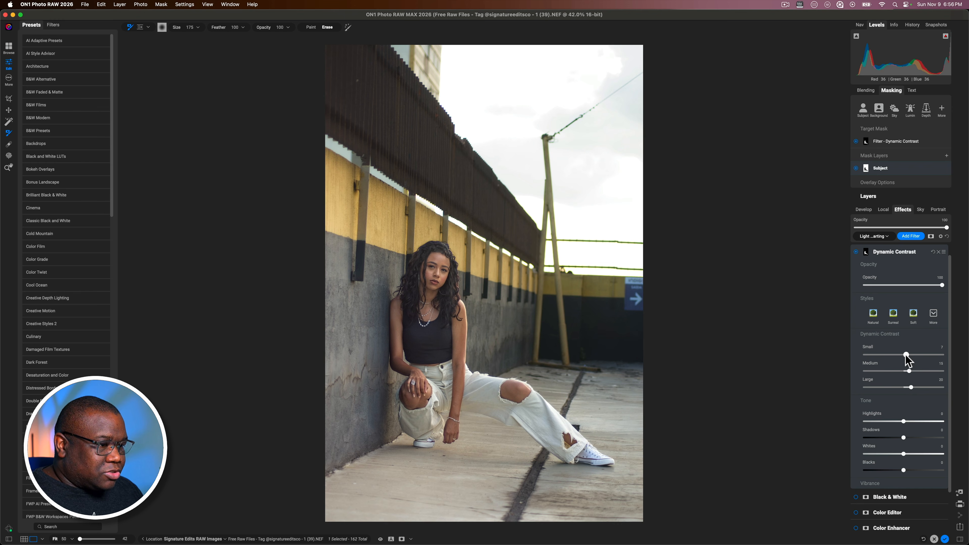
{"action": "left_click", "coordinate": [896, 316]}
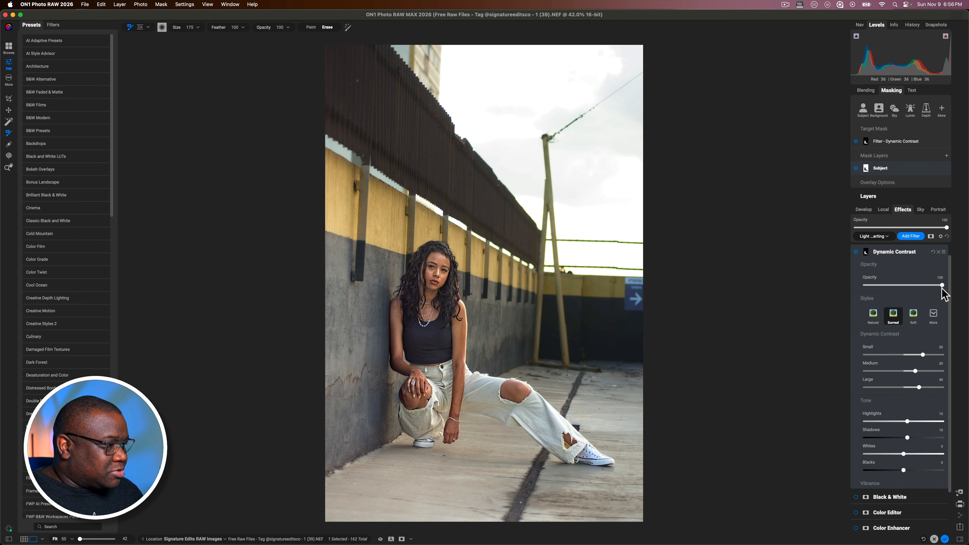
{"action": "left_click_drag", "start_coordinate": [941, 286], "coordinate": [896, 287]}
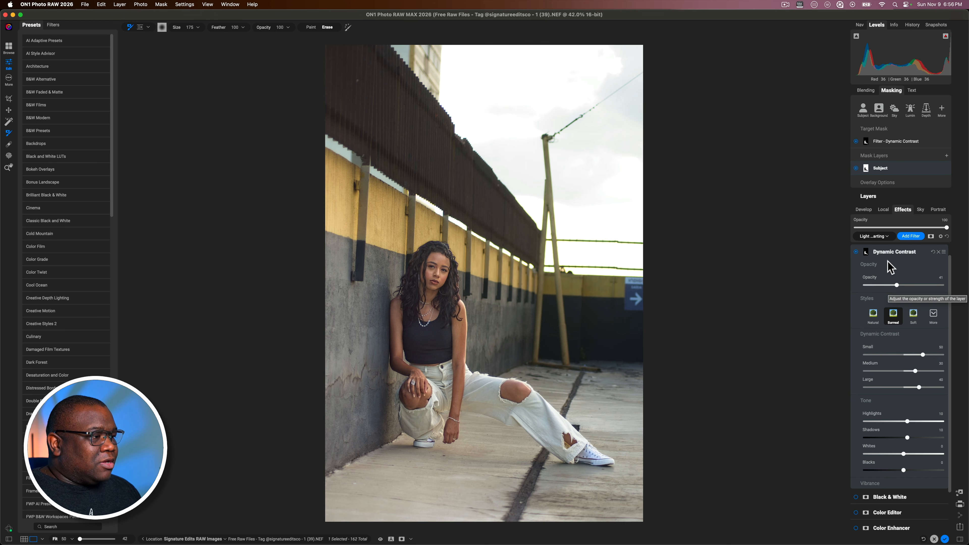
{"action": "left_click", "coordinate": [889, 253]}
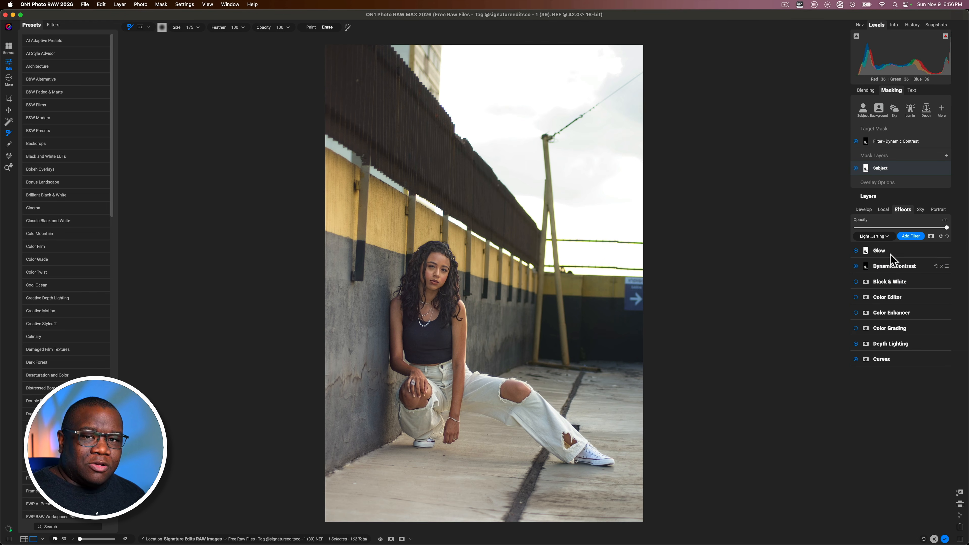
- Reopen the local background adjustment and lower its exposure to about -1.4
{"action": "left_click", "coordinate": [882, 210]}
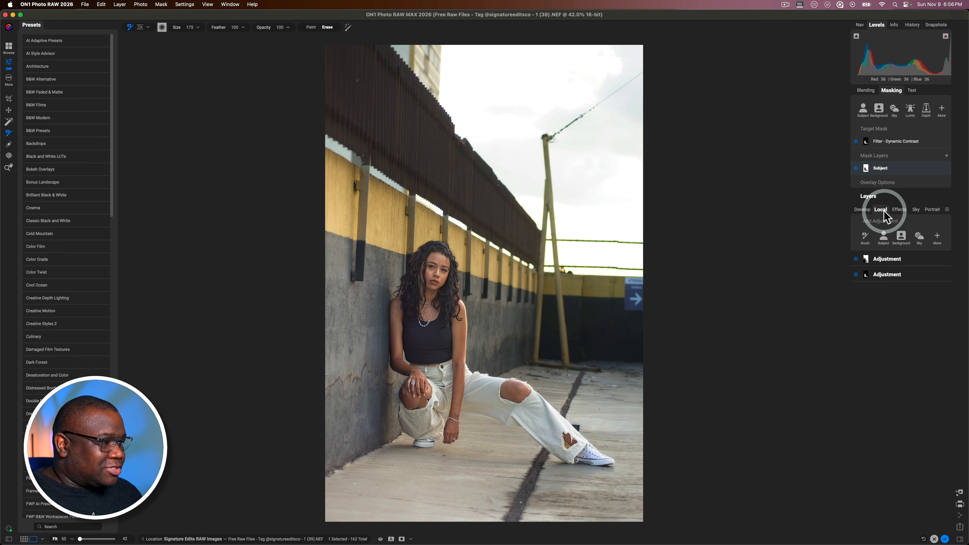
{"action": "left_click", "coordinate": [884, 260]}
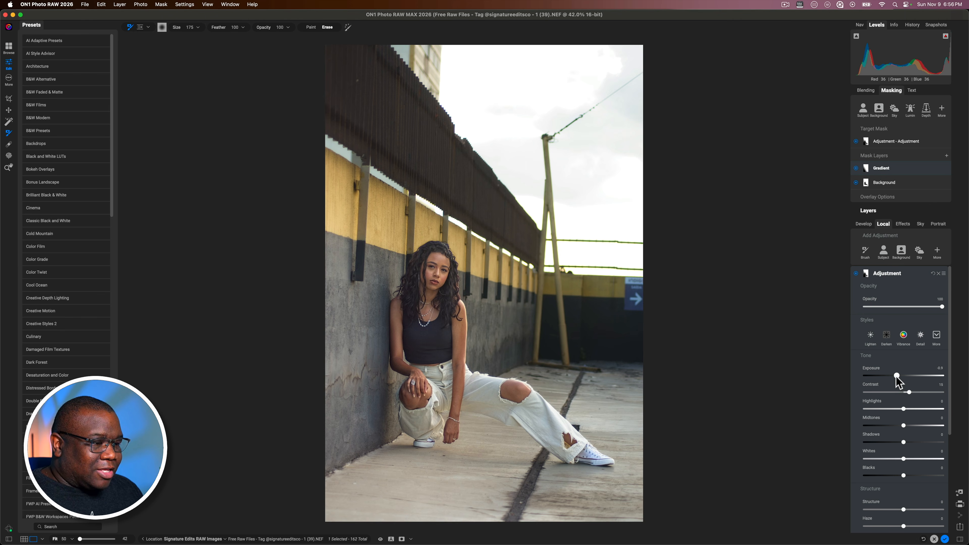
{"action": "left_click_drag", "start_coordinate": [897, 375], "coordinate": [894, 376]}
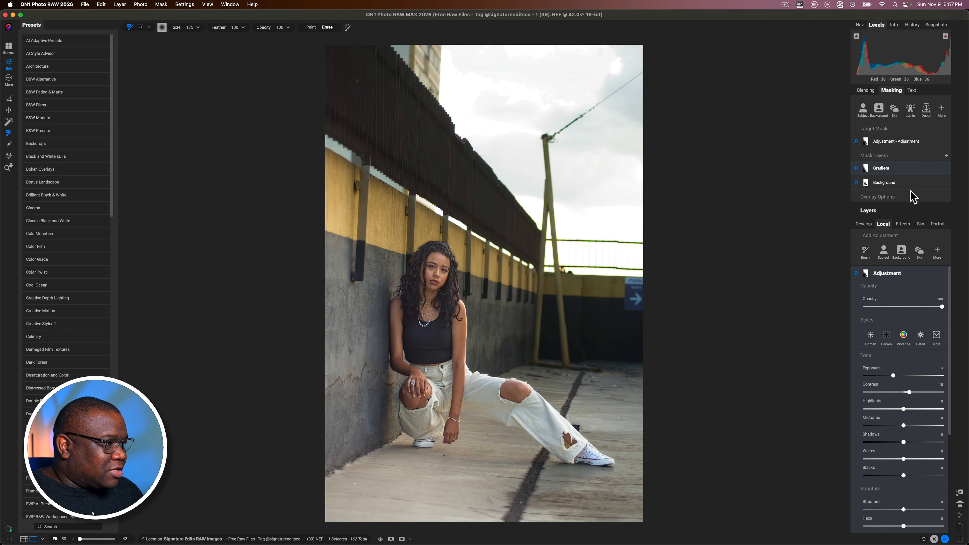
- Narrow the background adjustment's gradient mask, shift it toward the photo's lower left, rotate it to a shallower diagonal, and collapse the adjustment
{"action": "left_click", "coordinate": [905, 168]}
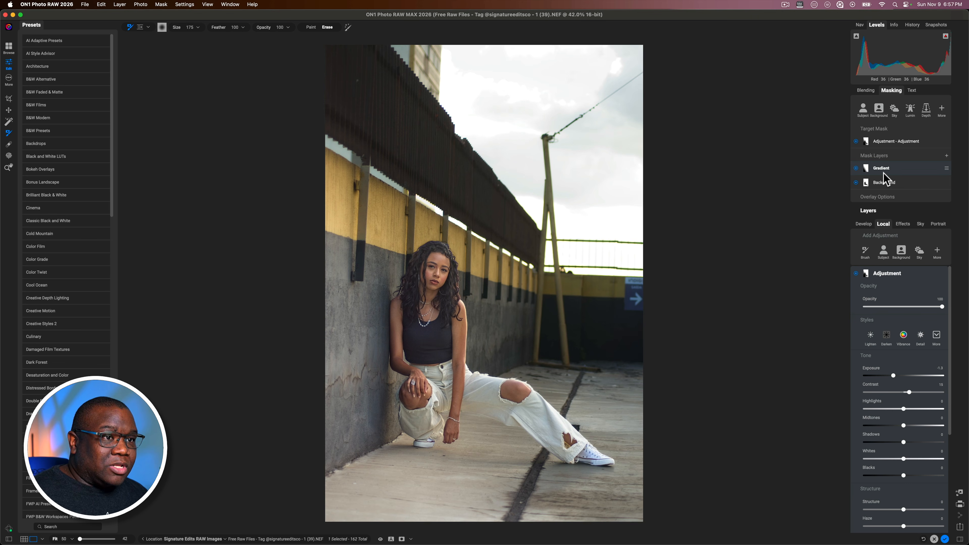
{"action": "left_click", "coordinate": [883, 173]}
{"action": "mouse_move", "coordinate": [756, 192]}
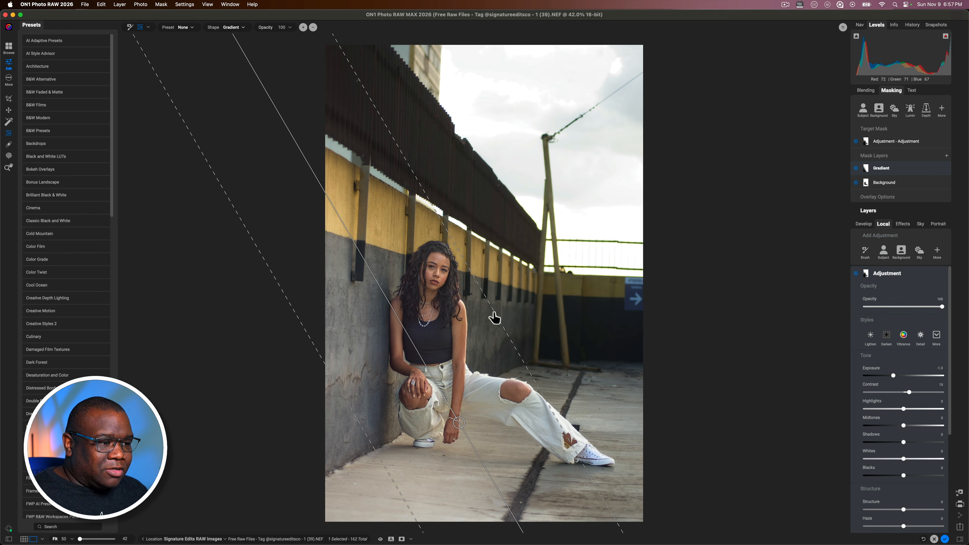
{"action": "left_click_drag", "start_coordinate": [494, 314], "coordinate": [467, 331]}
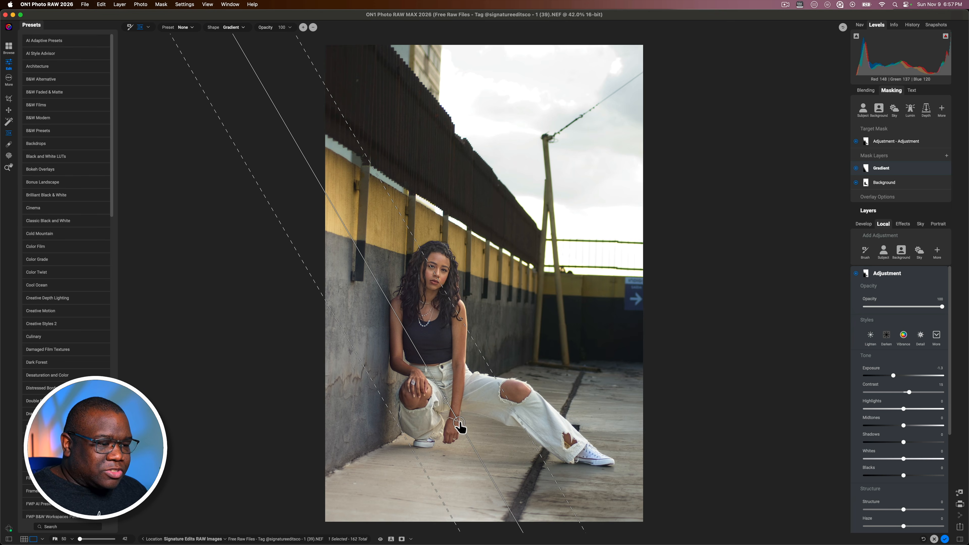
{"action": "left_click_drag", "start_coordinate": [457, 423], "coordinate": [436, 436]}
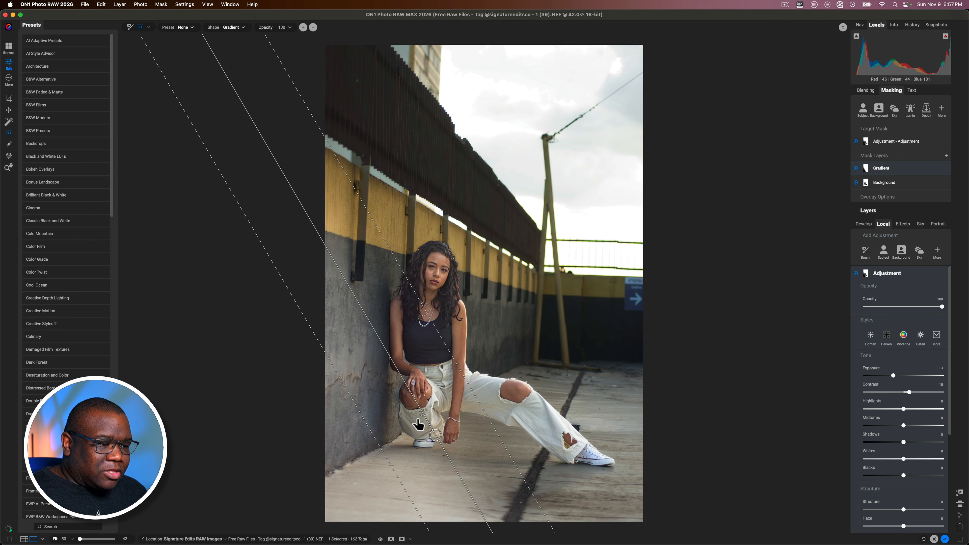
{"action": "left_click_drag", "start_coordinate": [435, 435], "coordinate": [361, 469]}
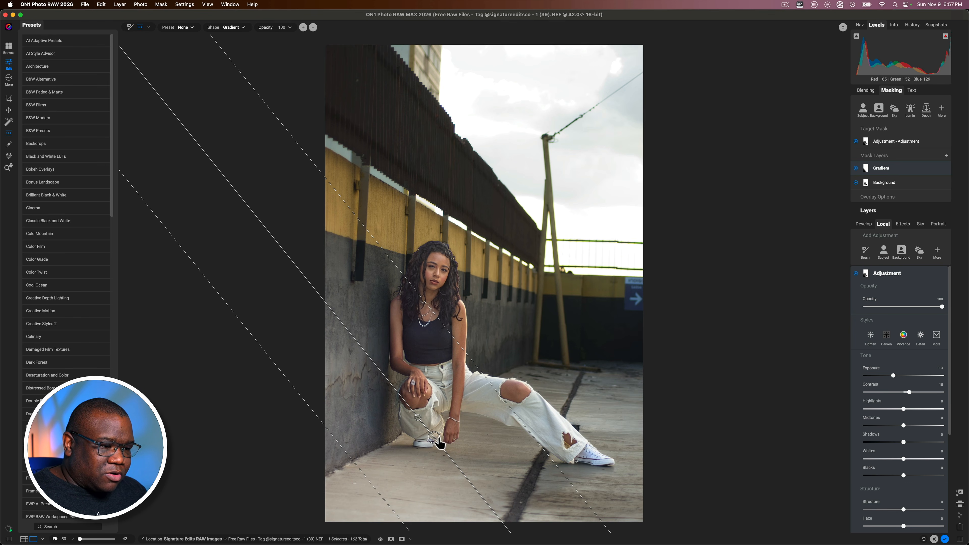
{"action": "left_click_drag", "start_coordinate": [438, 438], "coordinate": [454, 425]}
{"action": "left_click", "coordinate": [708, 352]}
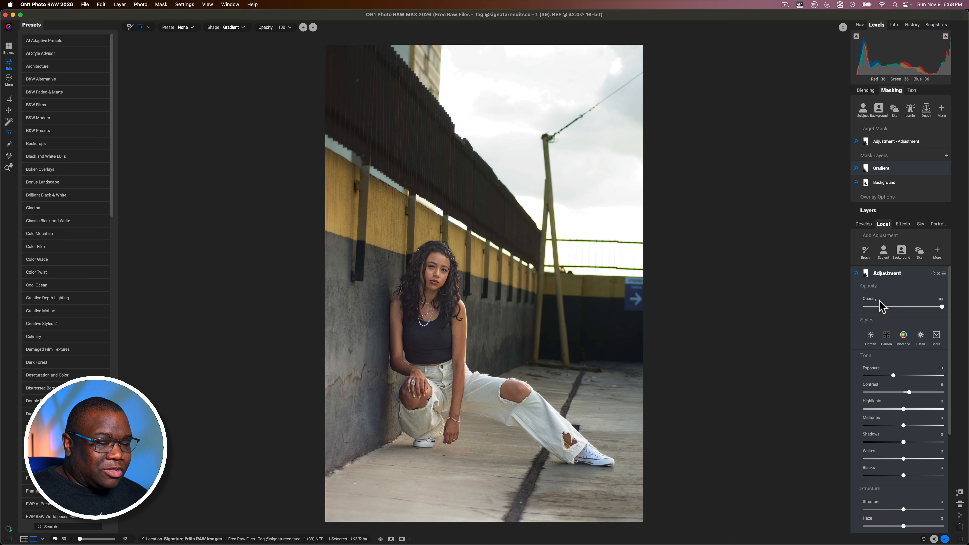
{"action": "left_click", "coordinate": [896, 274]}
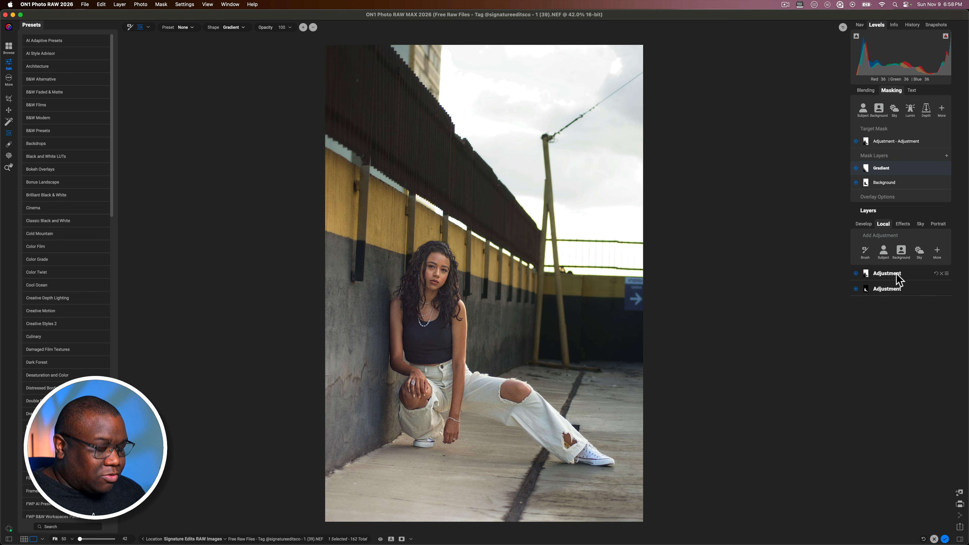
- Compare the photo with the edits previewed off and on
{"action": "key", "text": "p"}
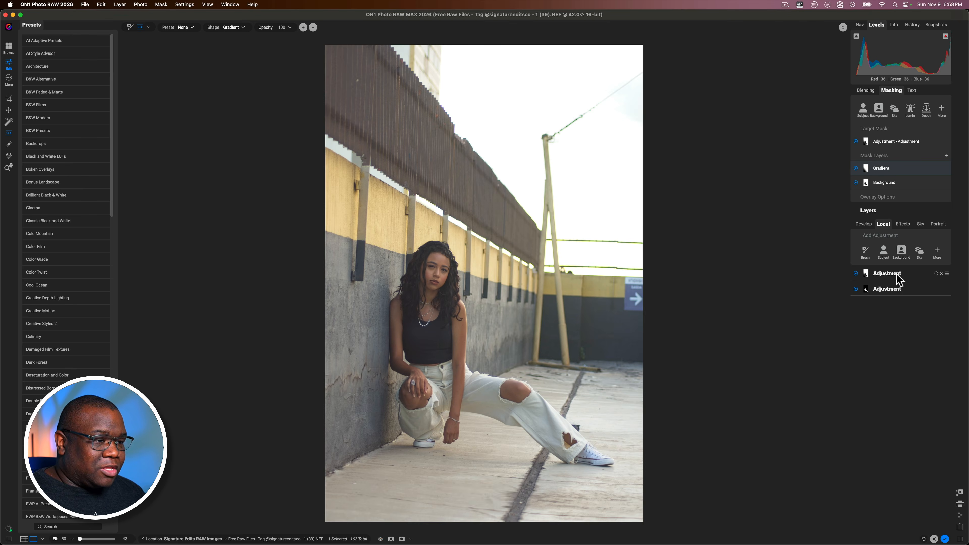
{"action": "key", "text": "p"}
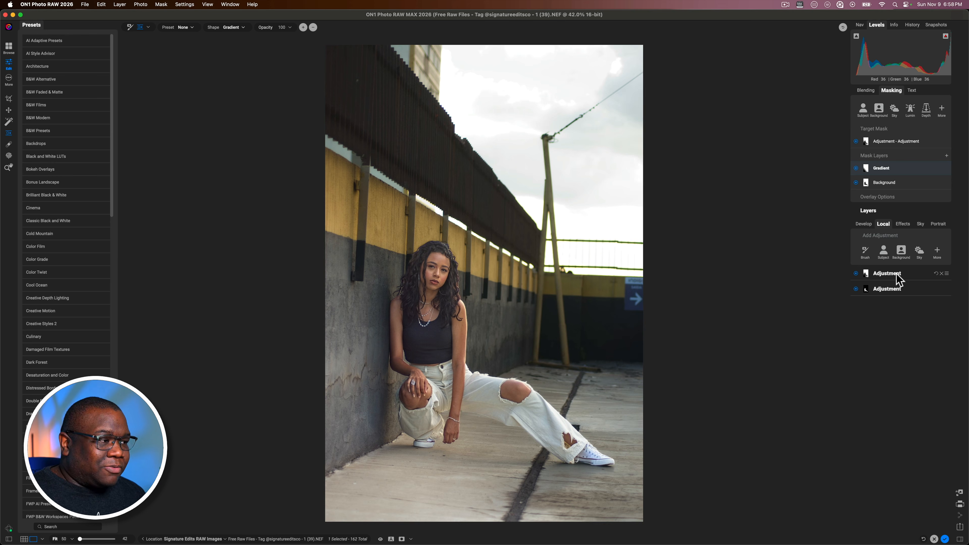
- Move the Color Grading filter to the top of the effects stack, above Glow, and turn it on
{"action": "left_click", "coordinate": [894, 225]}
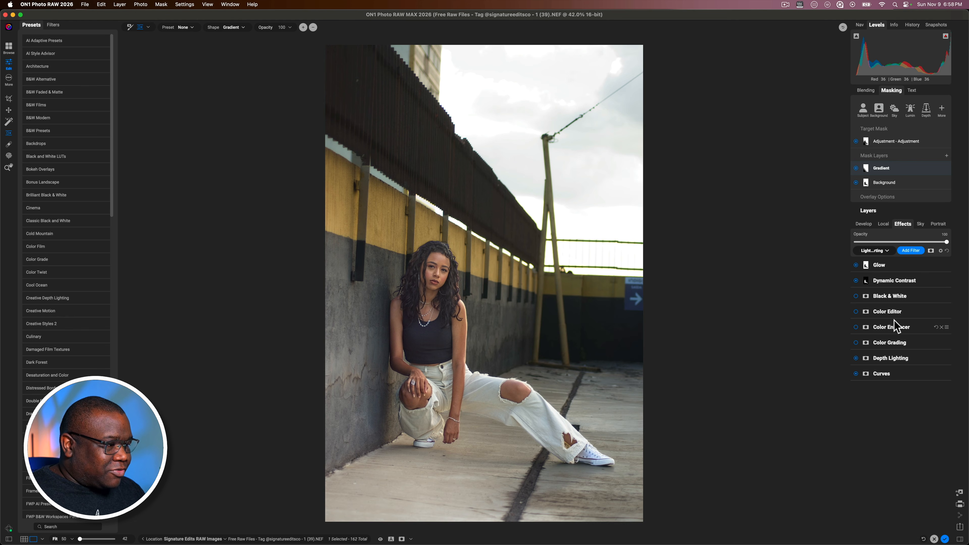
{"action": "left_click", "coordinate": [887, 342]}
{"action": "scroll", "coordinate": [886, 336], "scroll_direction": "down", "scroll_amount": 3}
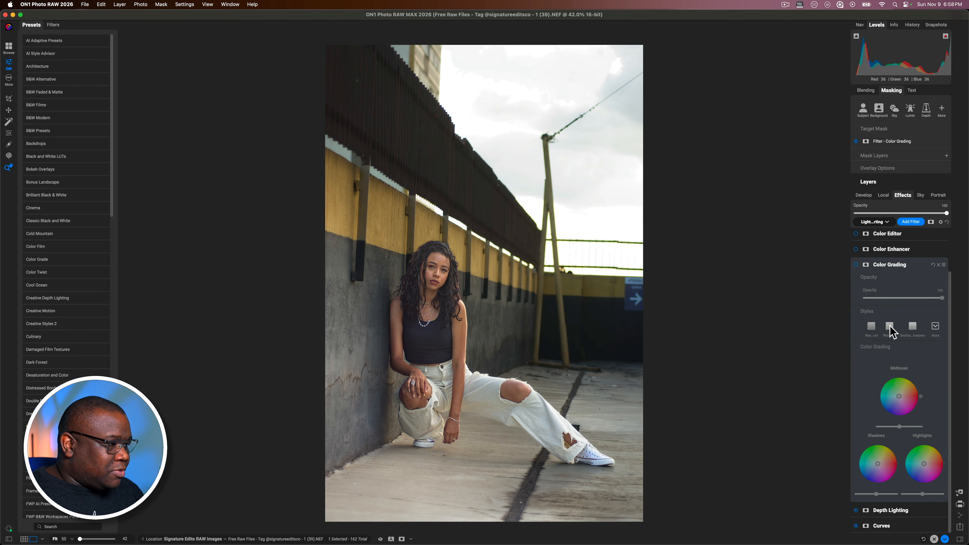
{"action": "scroll", "coordinate": [892, 276], "scroll_direction": "up", "scroll_amount": 2}
{"action": "scroll", "coordinate": [893, 280], "scroll_direction": "up", "scroll_amount": 1}
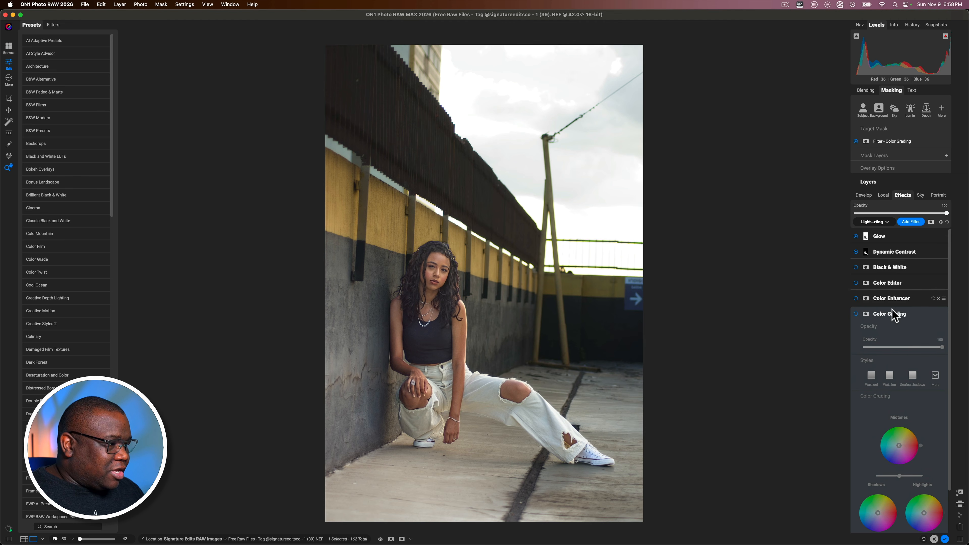
{"action": "left_click_drag", "start_coordinate": [893, 315], "coordinate": [882, 231]}
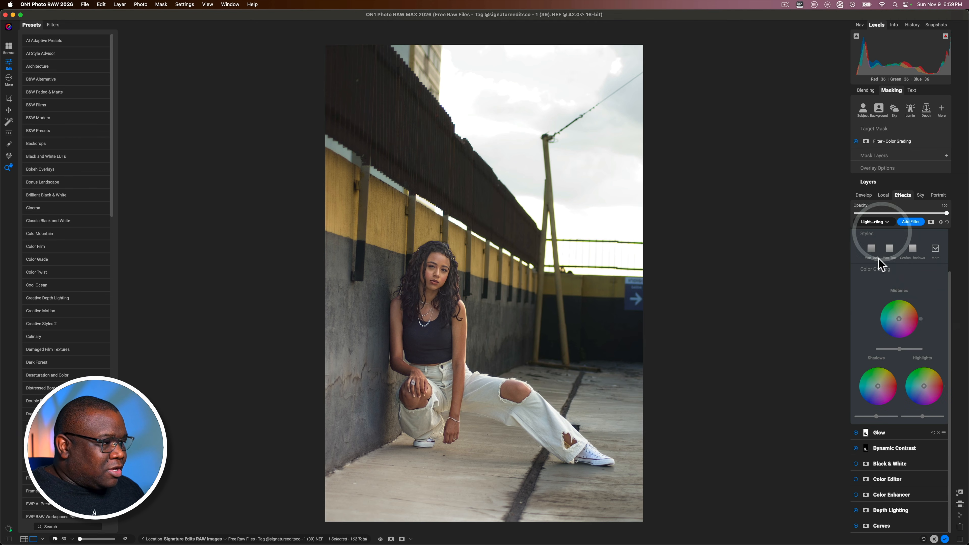
{"action": "left_click", "coordinate": [855, 236]}
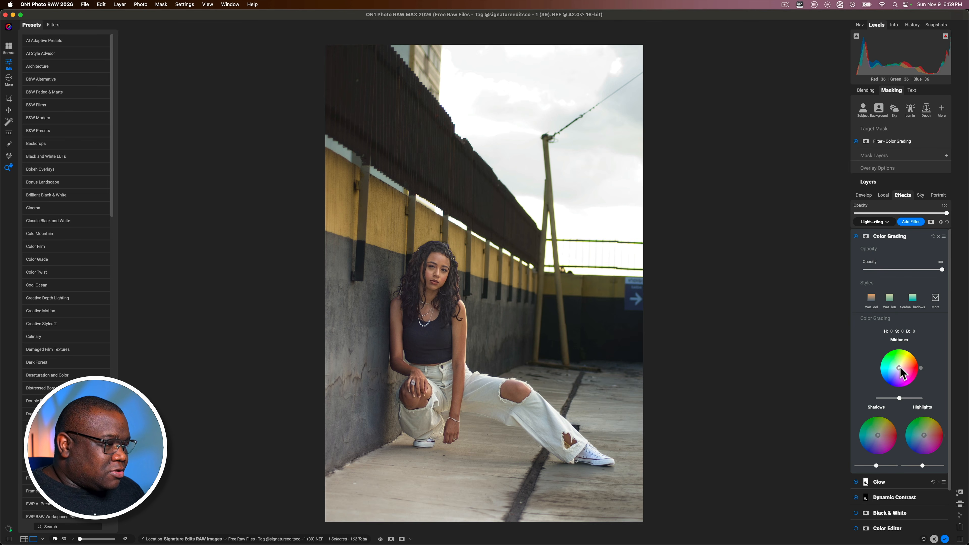
- Tint the midtones slightly toward yellow-orange, the highlights toward red, and the shadows toward blue at about hue 200, saturation 34
{"action": "left_click_drag", "start_coordinate": [899, 368], "coordinate": [903, 367]}
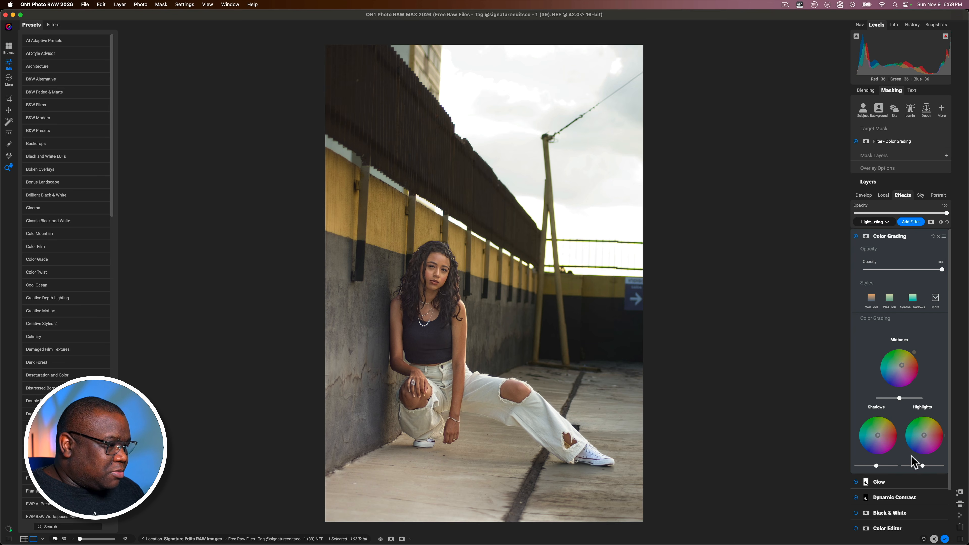
{"action": "left_click_drag", "start_coordinate": [925, 435], "coordinate": [928, 435]}
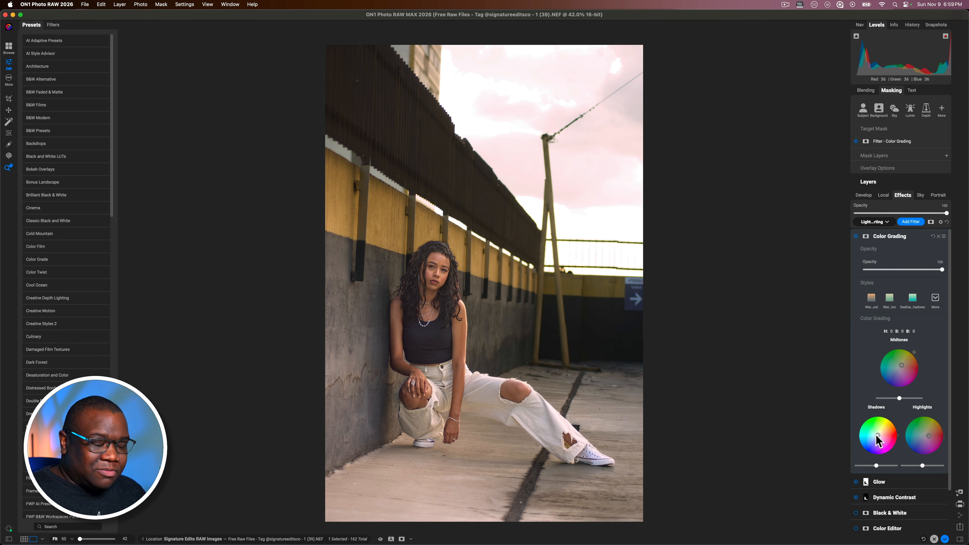
{"action": "left_click_drag", "start_coordinate": [878, 439], "coordinate": [873, 436]}
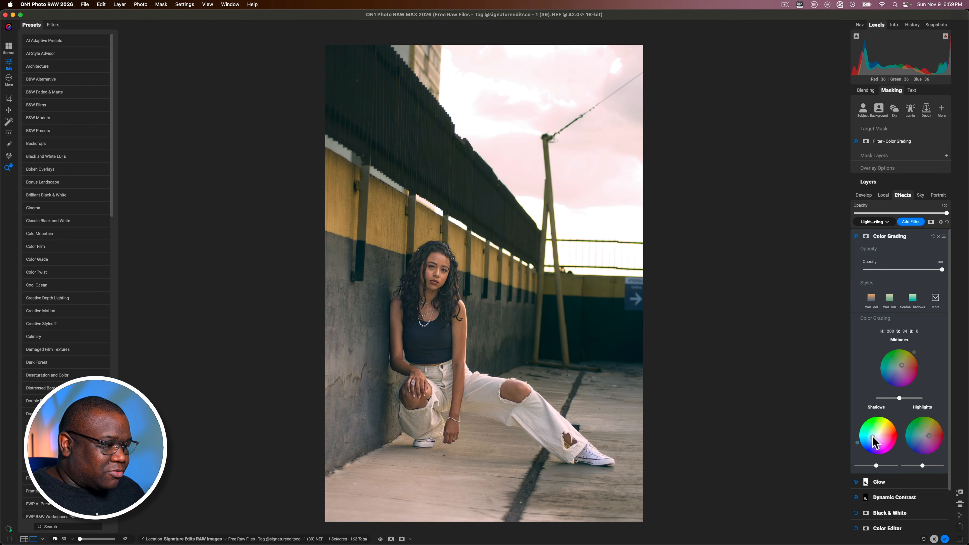
{"action": "left_click_drag", "start_coordinate": [872, 436], "coordinate": [872, 436]}
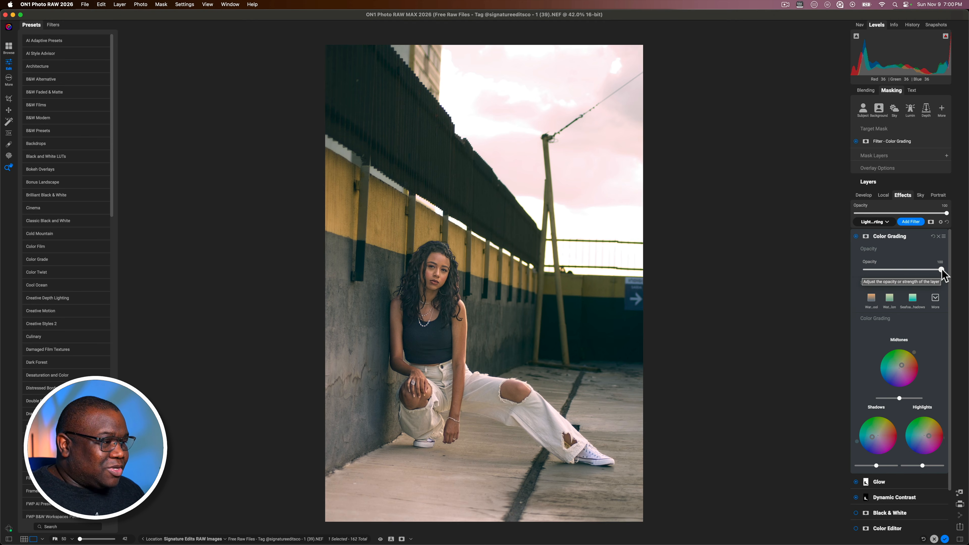
- Lower the Color Grading filter's opacity to about 56 and compare the photo with the filter off and on
{"action": "left_click_drag", "start_coordinate": [941, 270], "coordinate": [907, 270]}
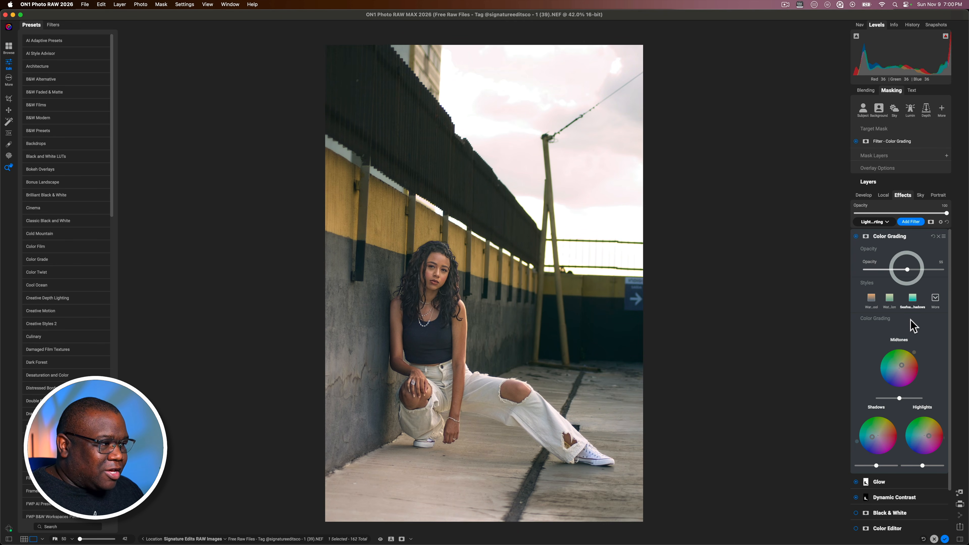
{"action": "left_click", "coordinate": [856, 236]}
{"action": "left_click", "coordinate": [855, 237]}
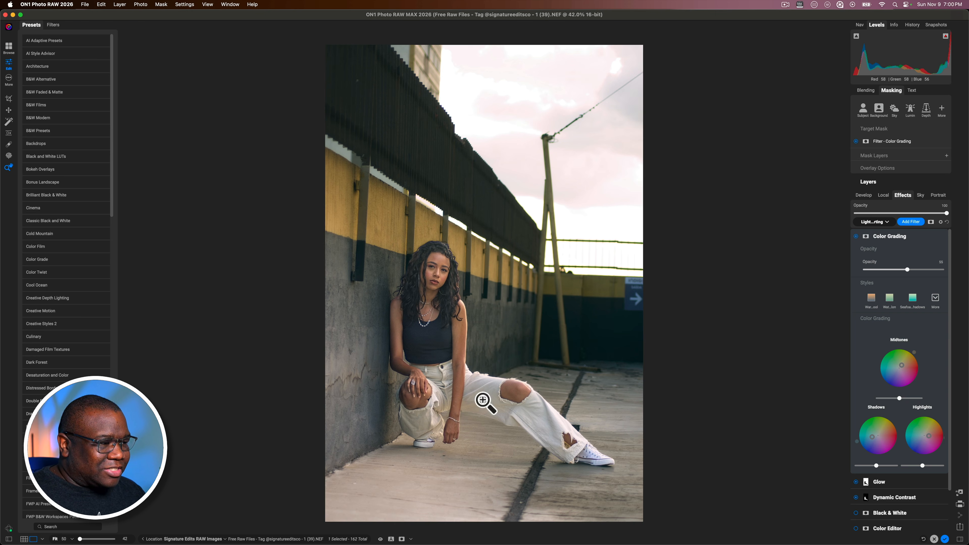
- In the Develop Tone & Color settings, raise the contrast to about 28 and warm the temperature to about 6675
{"action": "left_click", "coordinate": [862, 195]}
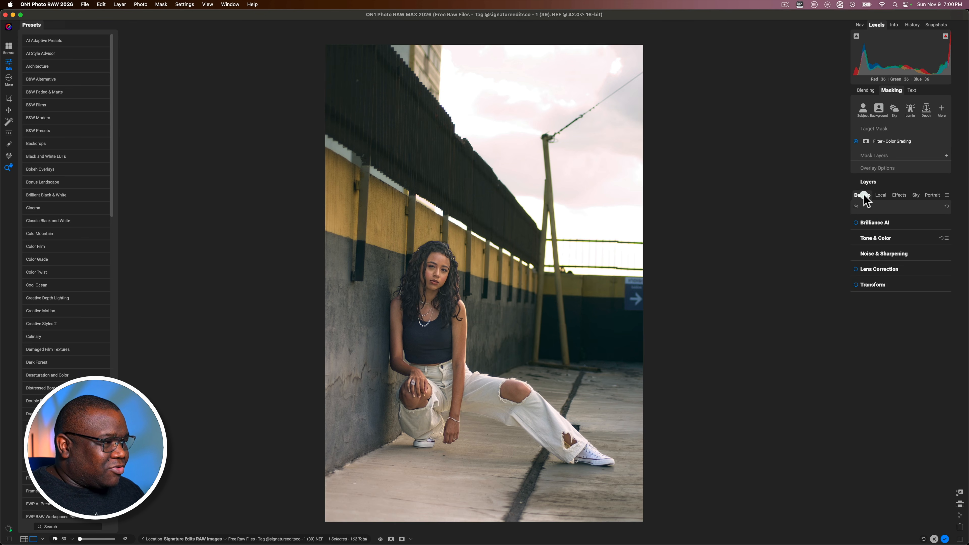
{"action": "left_click", "coordinate": [877, 238]}
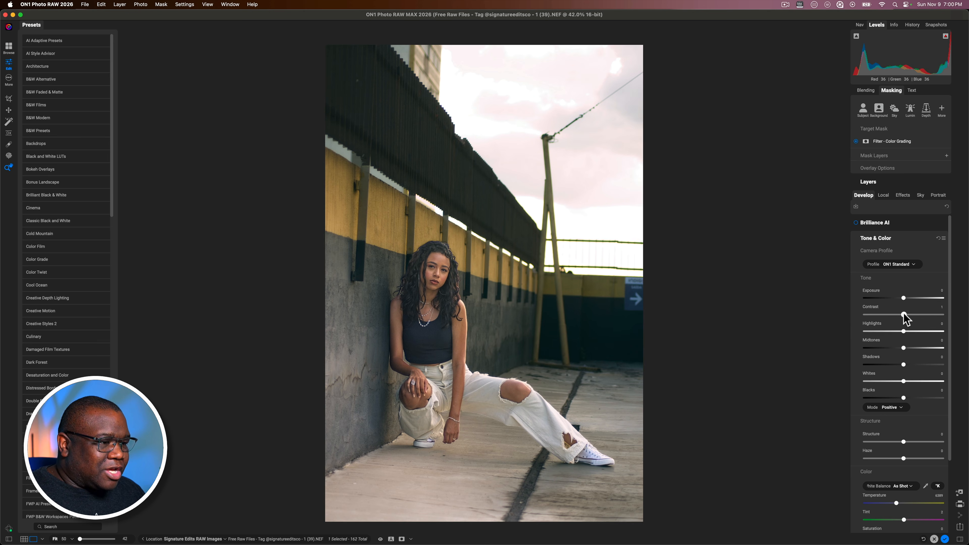
{"action": "left_click_drag", "start_coordinate": [904, 314], "coordinate": [914, 314]}
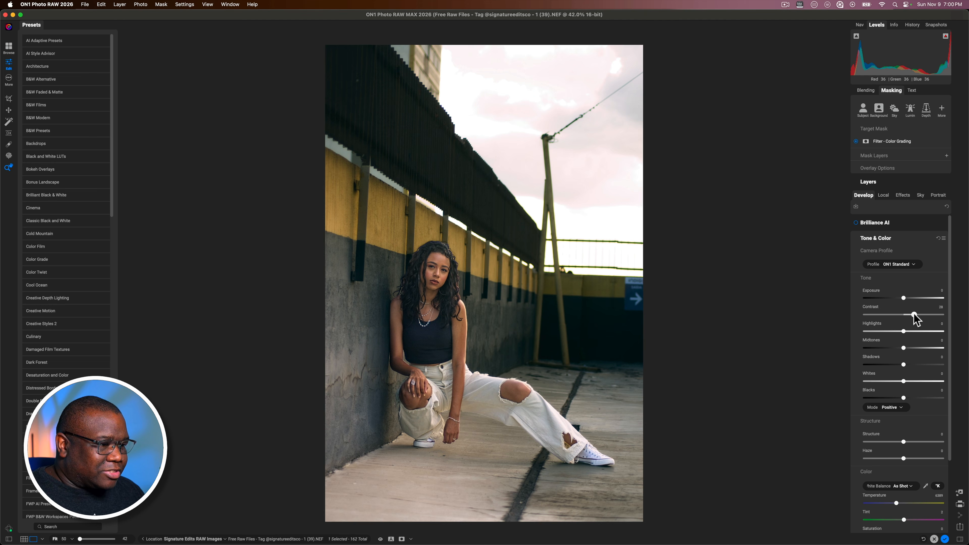
{"action": "left_click_drag", "start_coordinate": [914, 314], "coordinate": [915, 314]}
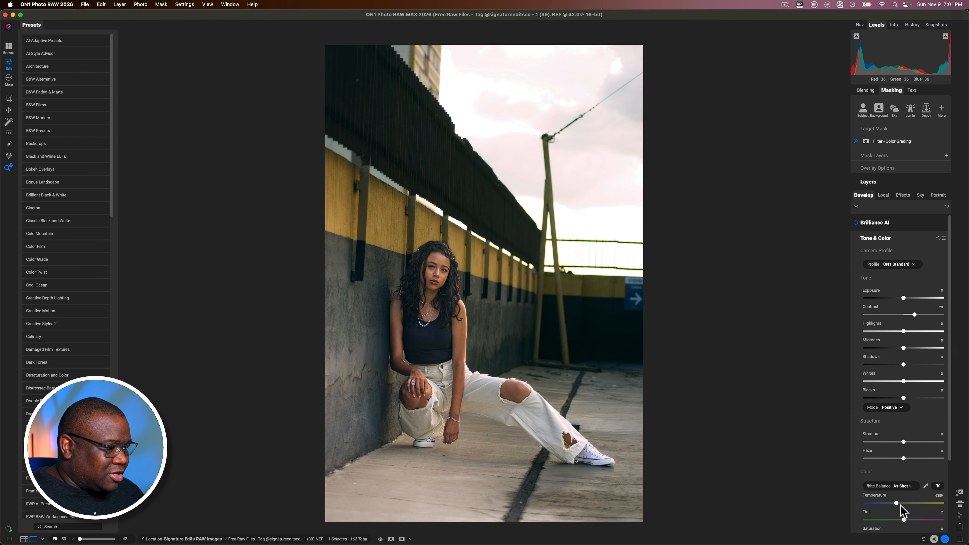
{"action": "left_click_drag", "start_coordinate": [897, 503], "coordinate": [898, 502]}
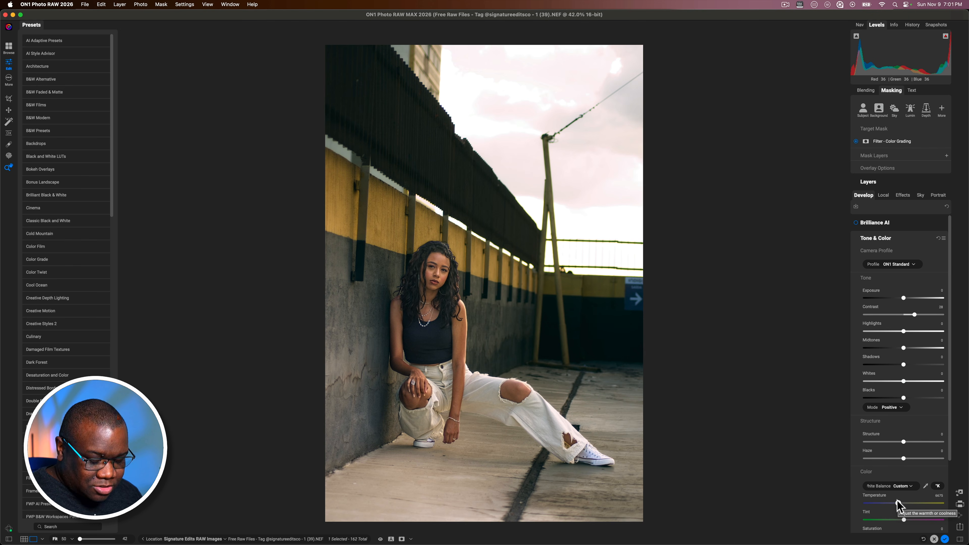
- Crop the photo tighter at the 4x5 (8x10) aspect, placing the woman's face near the upper-left thirds intersection, and apply the crop
{"action": "key", "text": "c"}
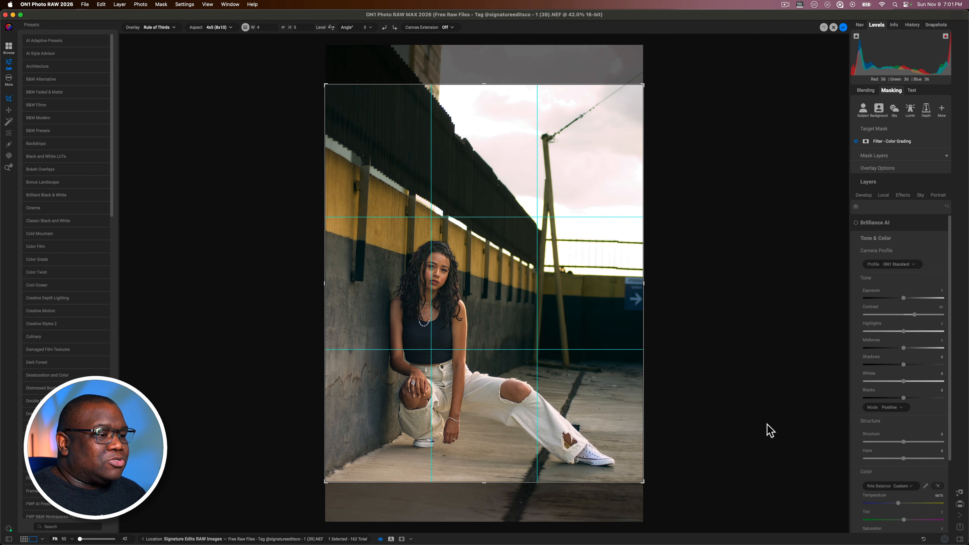
{"action": "left_click_drag", "start_coordinate": [475, 289], "coordinate": [484, 174]}
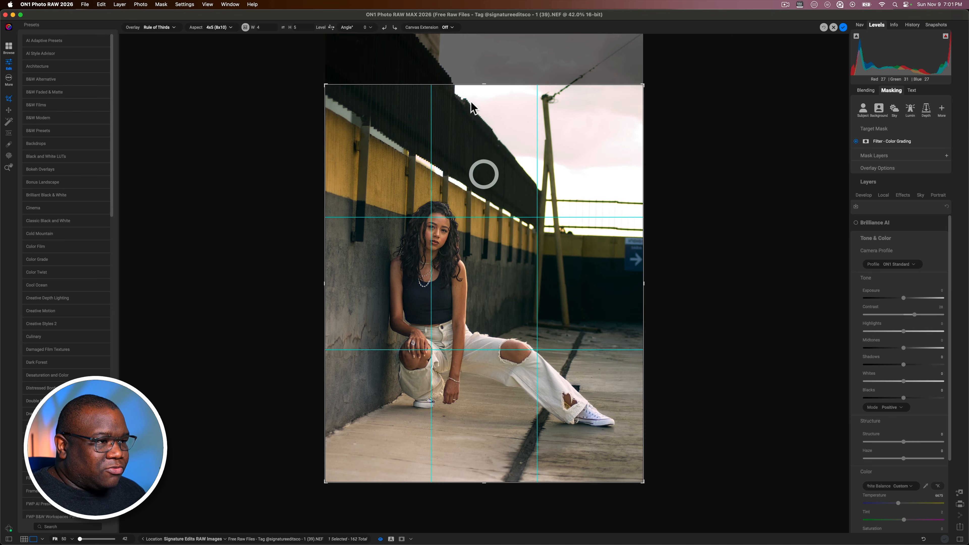
{"action": "left_click_drag", "start_coordinate": [485, 84], "coordinate": [482, 98]}
{"action": "left_click_drag", "start_coordinate": [450, 277], "coordinate": [448, 284]}
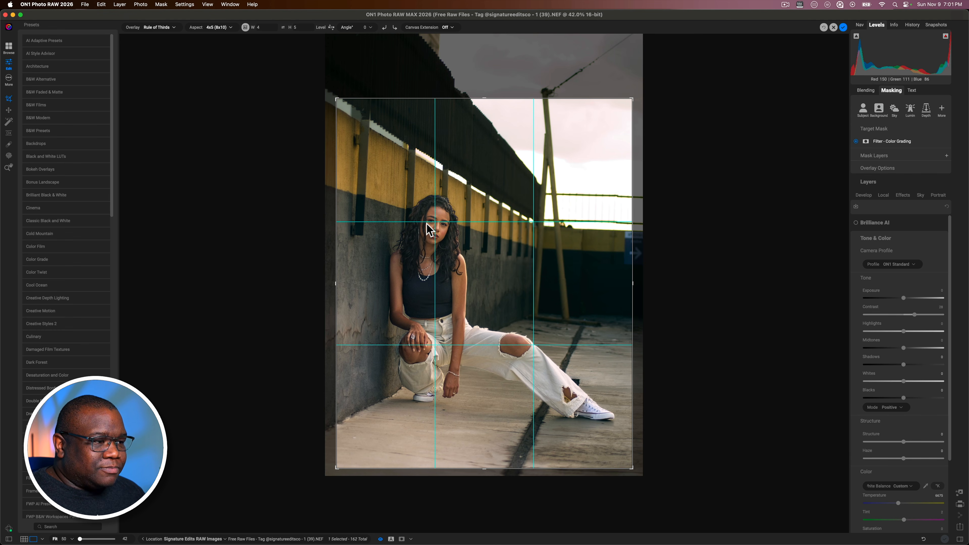
{"action": "left_click_drag", "start_coordinate": [449, 234], "coordinate": [460, 230]}
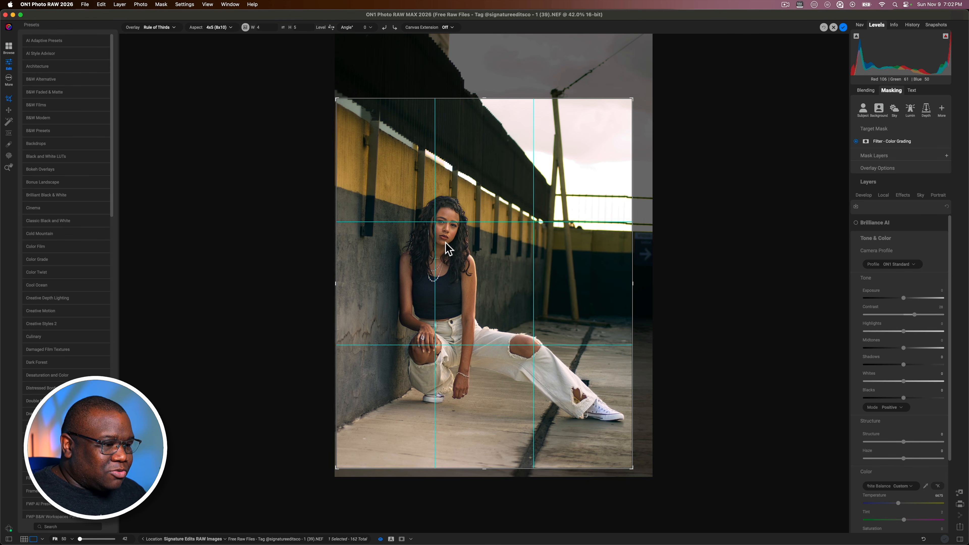
{"action": "left_click", "coordinate": [842, 28]}
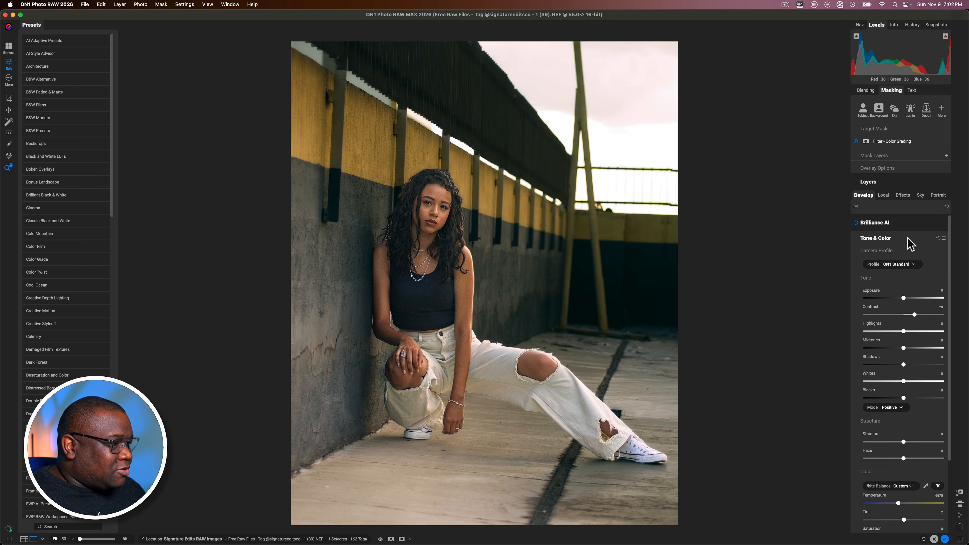
- Collapse the Color Grading filter and add a Textures filter above Glow in the effects stack
{"action": "left_click", "coordinate": [903, 195]}
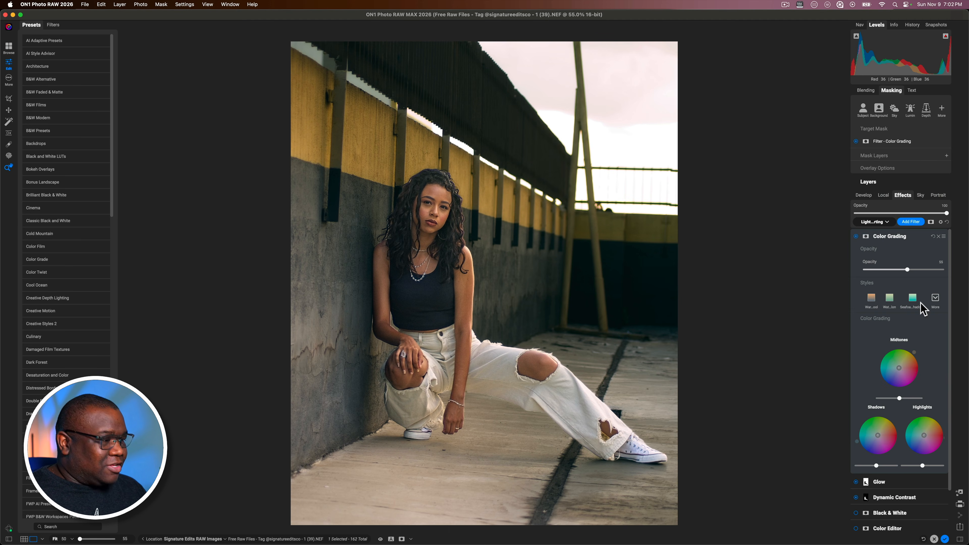
{"action": "left_click", "coordinate": [906, 238]}
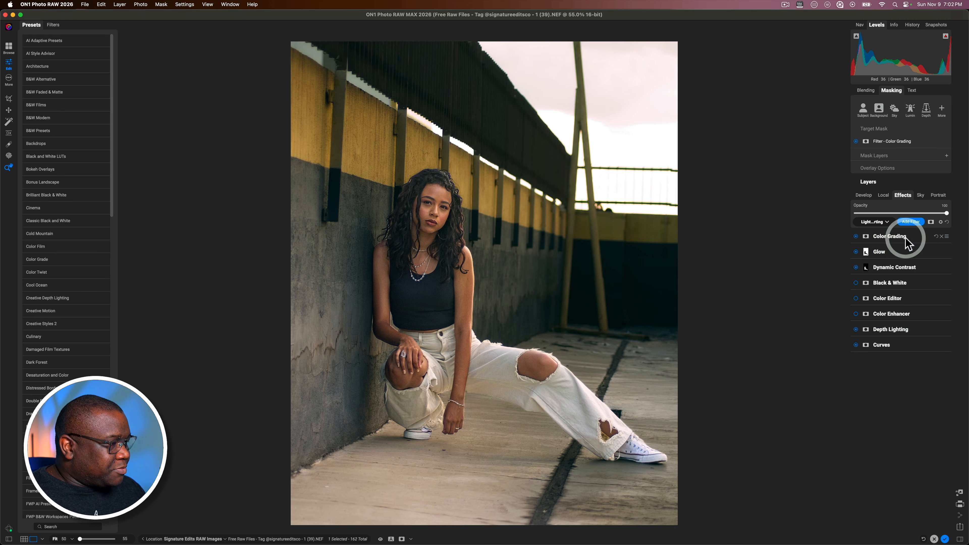
{"action": "left_click", "coordinate": [893, 253]}
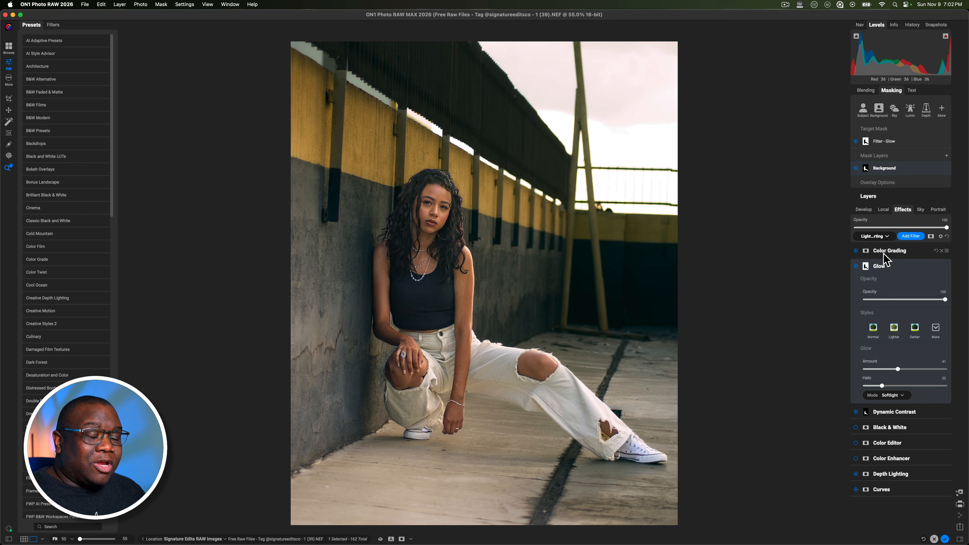
{"action": "left_click", "coordinate": [917, 236]}
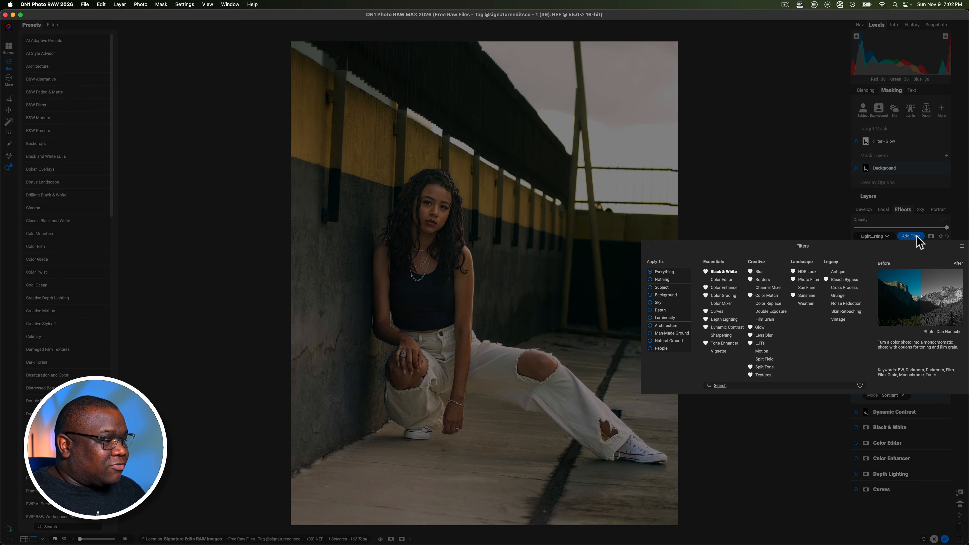
{"action": "left_click", "coordinate": [763, 374]}
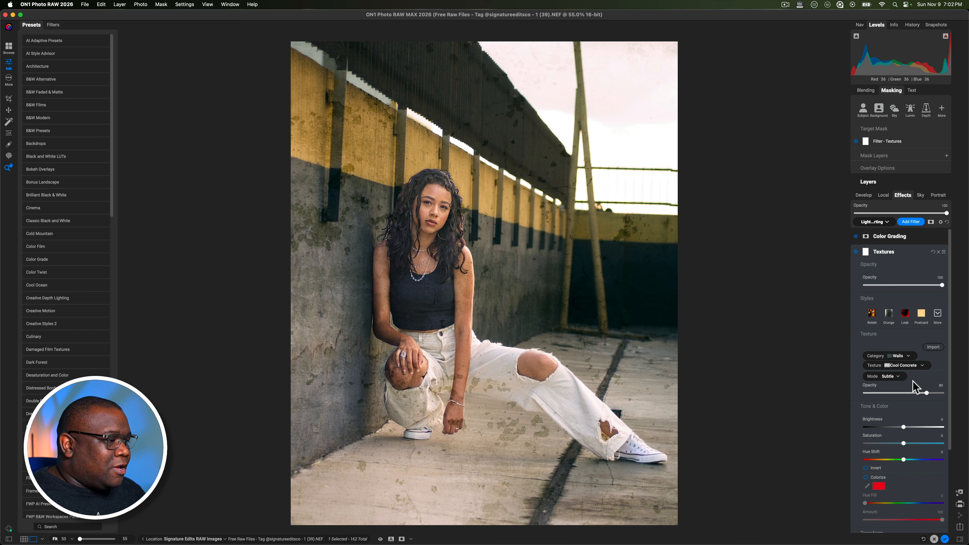
- Set the Textures filter to the Grimy Grunge Textures category and choose the GrimyGrunge04 texture
{"action": "left_click", "coordinate": [899, 356]}
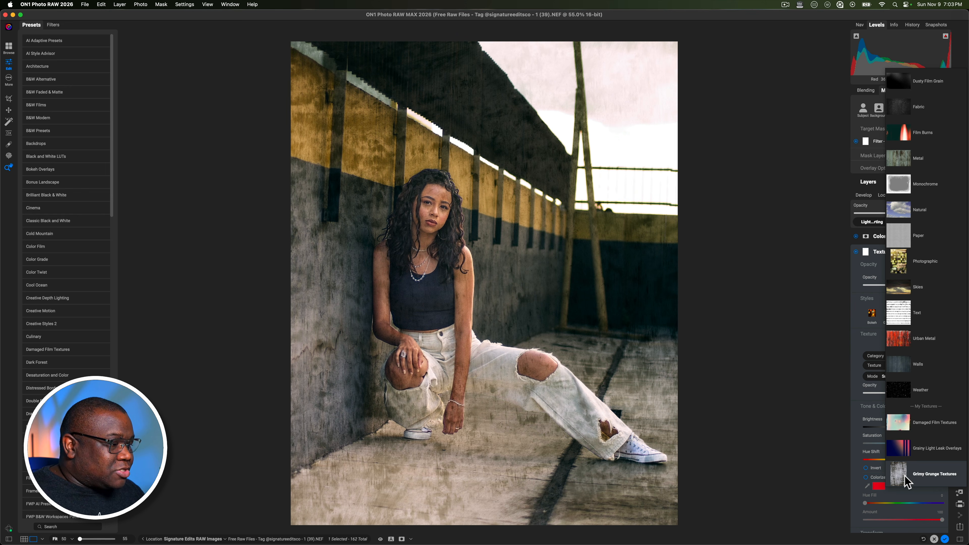
{"action": "left_click", "coordinate": [907, 482]}
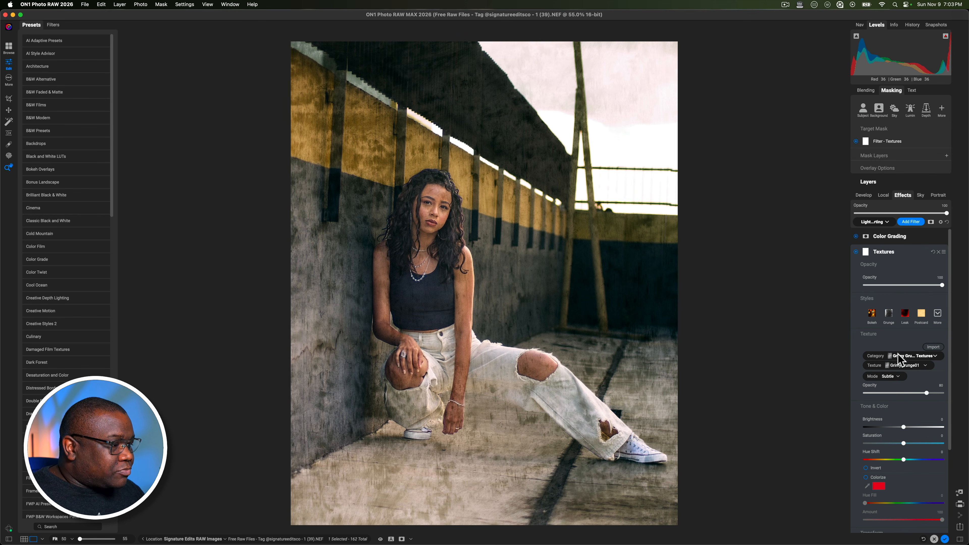
{"action": "left_click", "coordinate": [915, 369]}
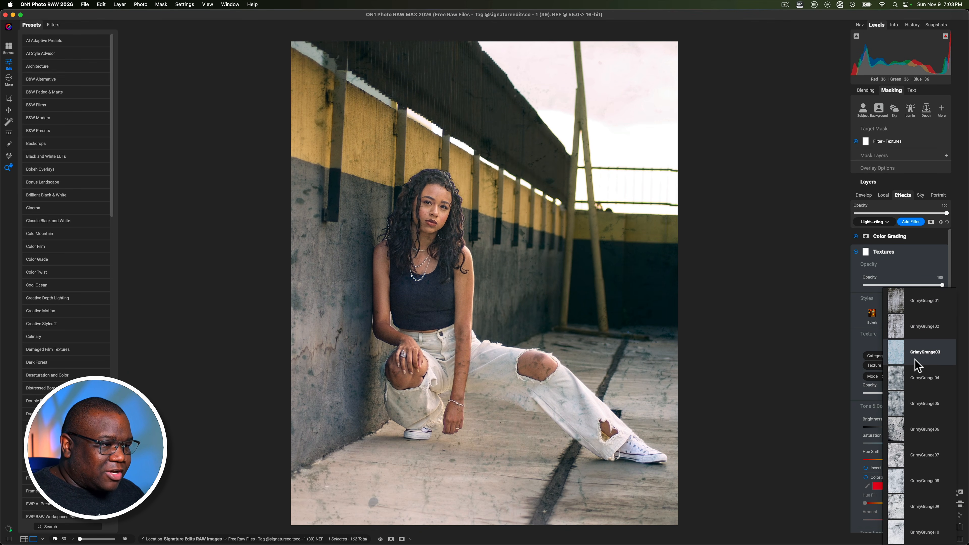
{"action": "left_click", "coordinate": [919, 386]}
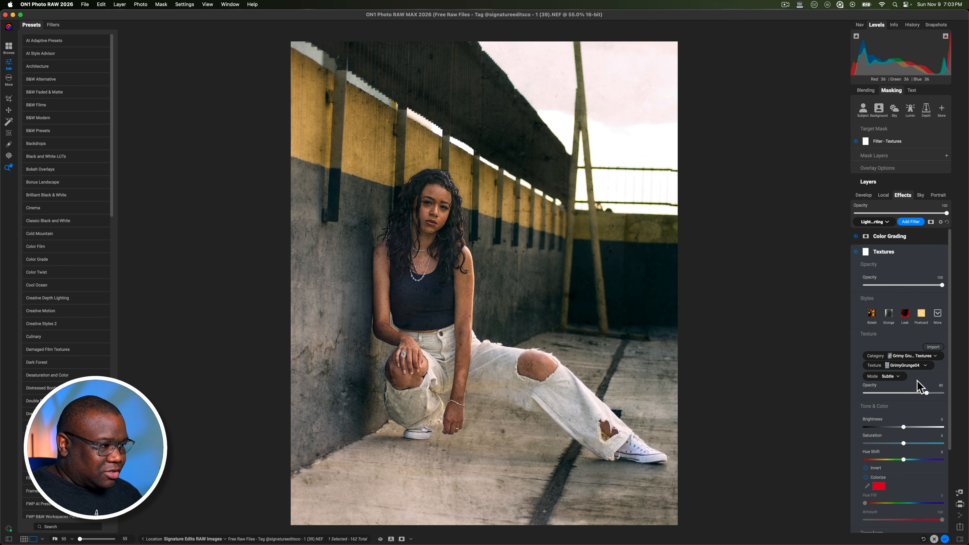
- Mask the Textures filter with the AI Background mask, invert the mask, and compare the photo with its unedited version
{"action": "left_click", "coordinate": [865, 253]}
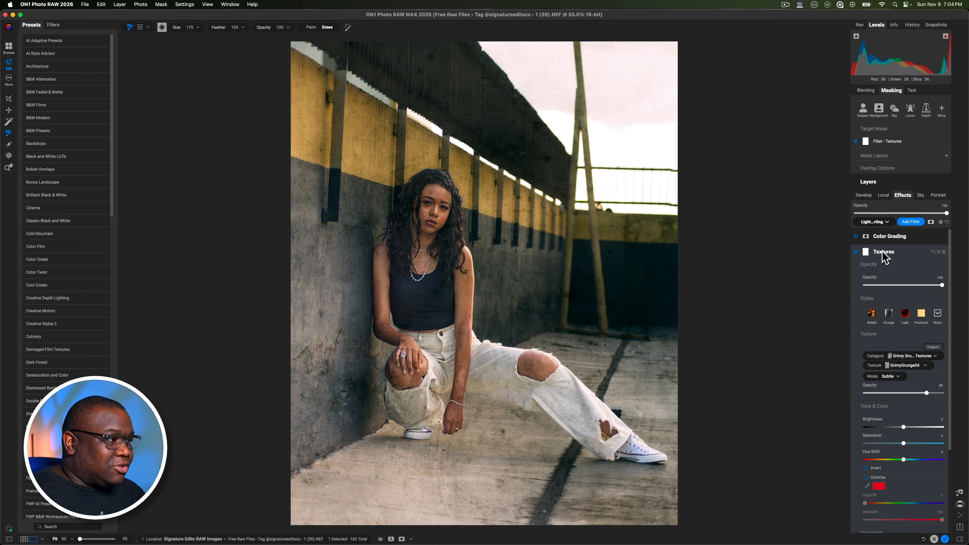
{"action": "left_click", "coordinate": [879, 111]}
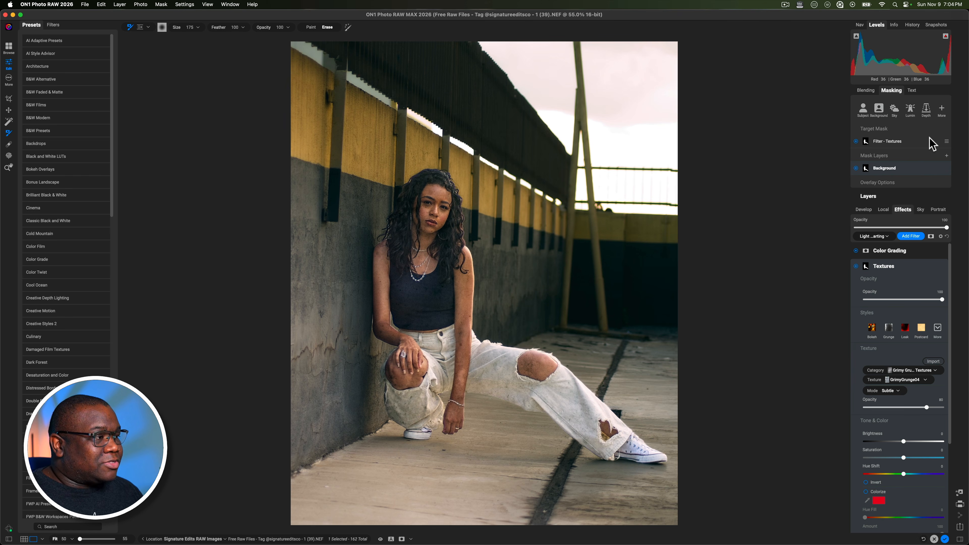
{"action": "left_click", "coordinate": [946, 142]}
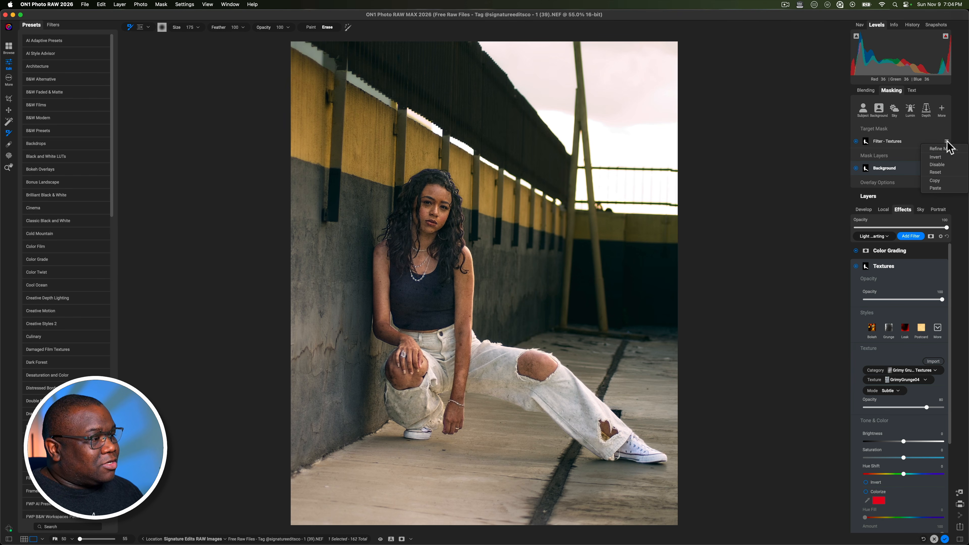
{"action": "left_click", "coordinate": [941, 158]}
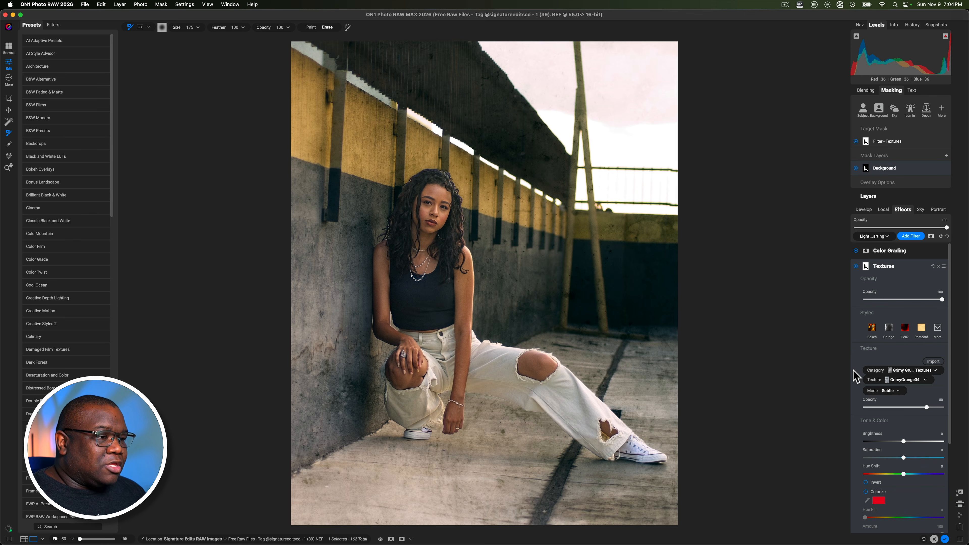
{"action": "key", "text": "p"}
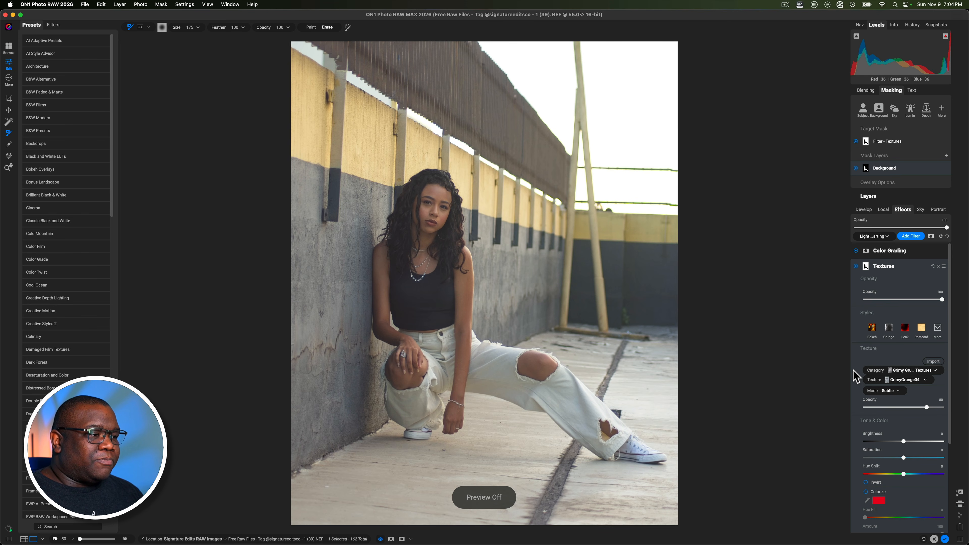
{"action": "key", "text": "p"}
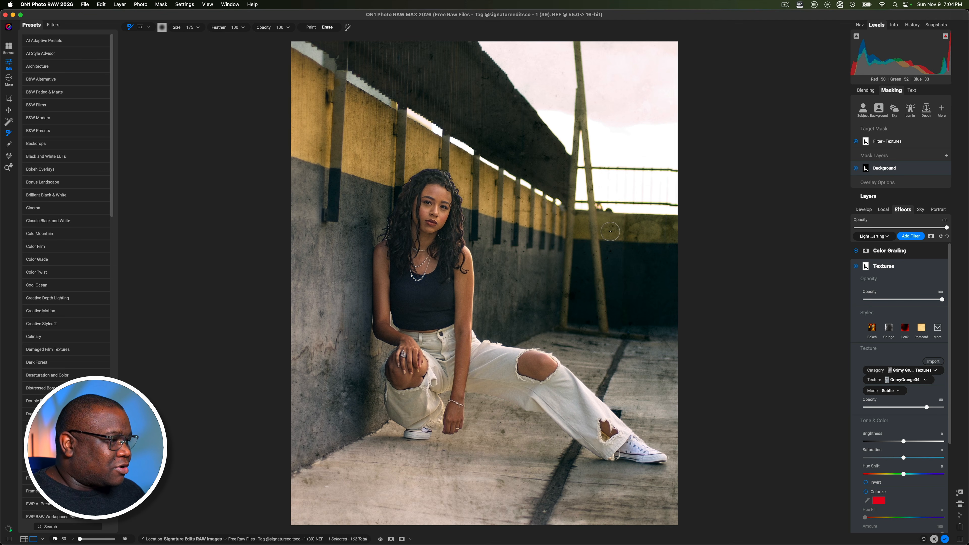
- Add a local brush adjustment, raise its exposure slightly and its shadows to 4, and compare the photo before and after
{"action": "left_click", "coordinate": [880, 209]}
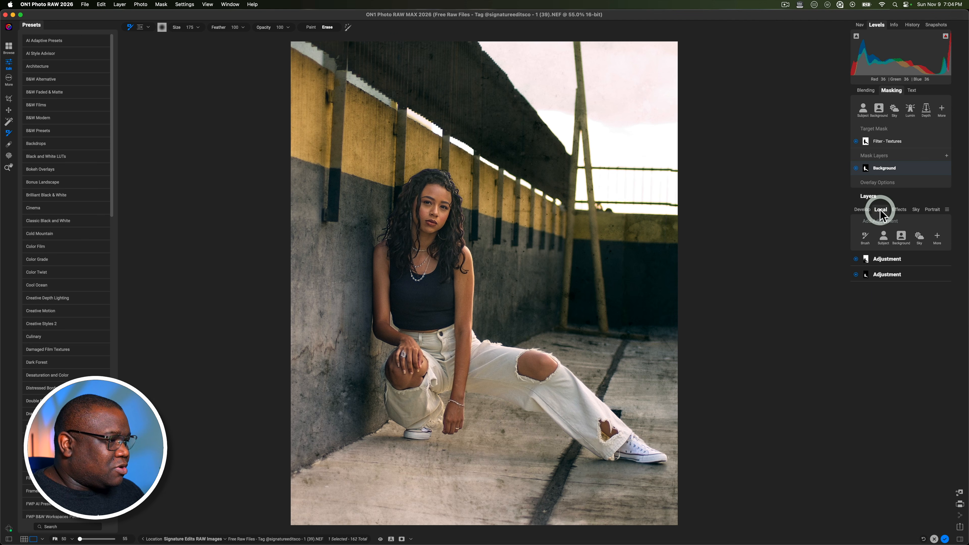
{"action": "left_click", "coordinate": [866, 241]}
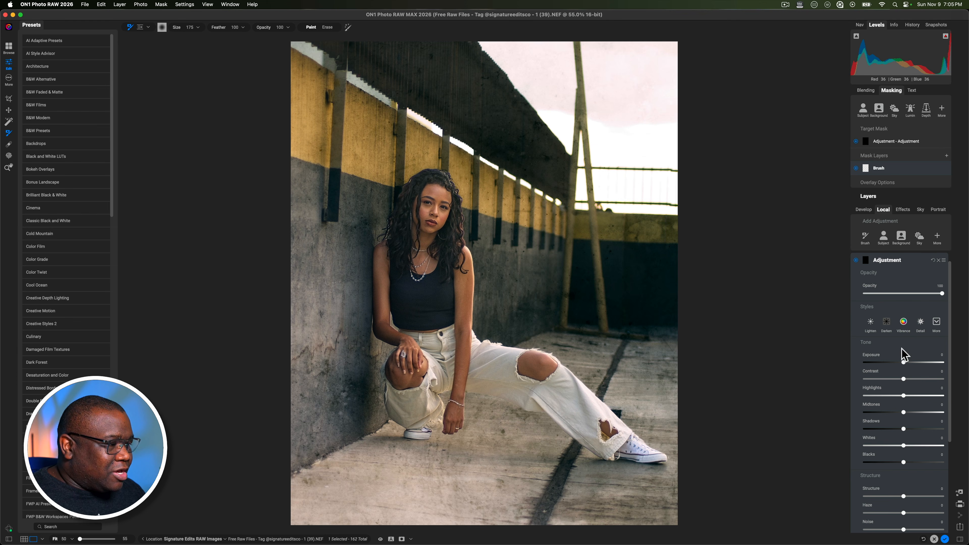
{"action": "left_click_drag", "start_coordinate": [903, 362], "coordinate": [906, 362]}
{"action": "left_click_drag", "start_coordinate": [903, 429], "coordinate": [904, 429]}
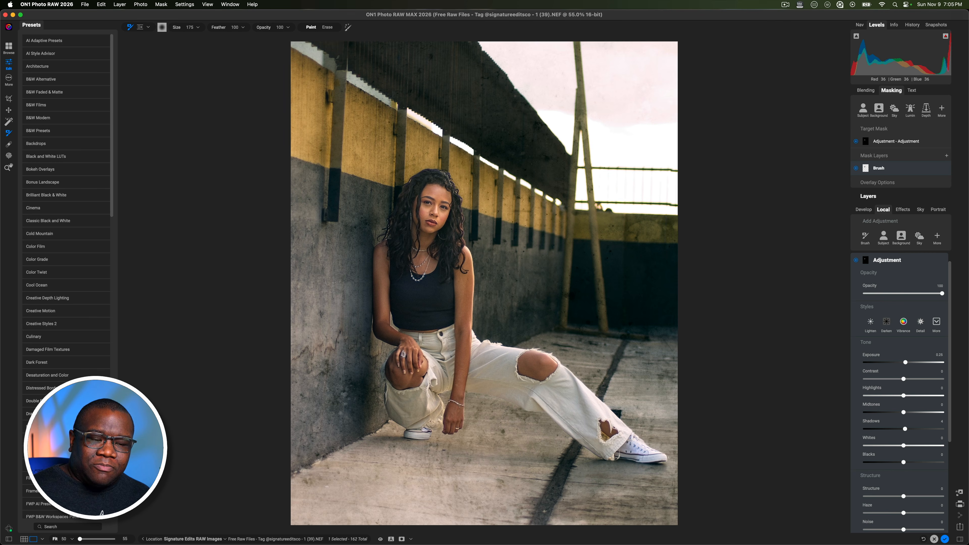
{"action": "key", "text": "backslash"}
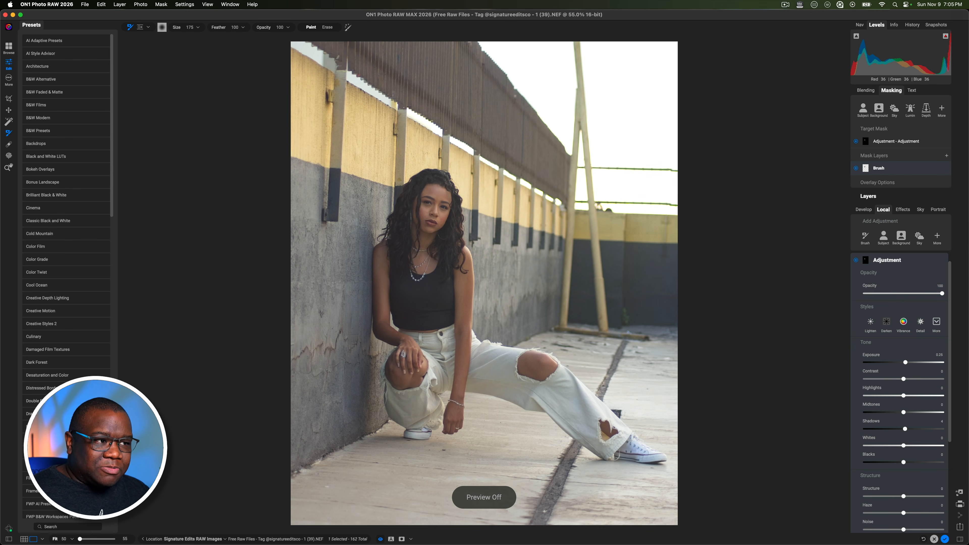
{"action": "key", "text": "backslash"}
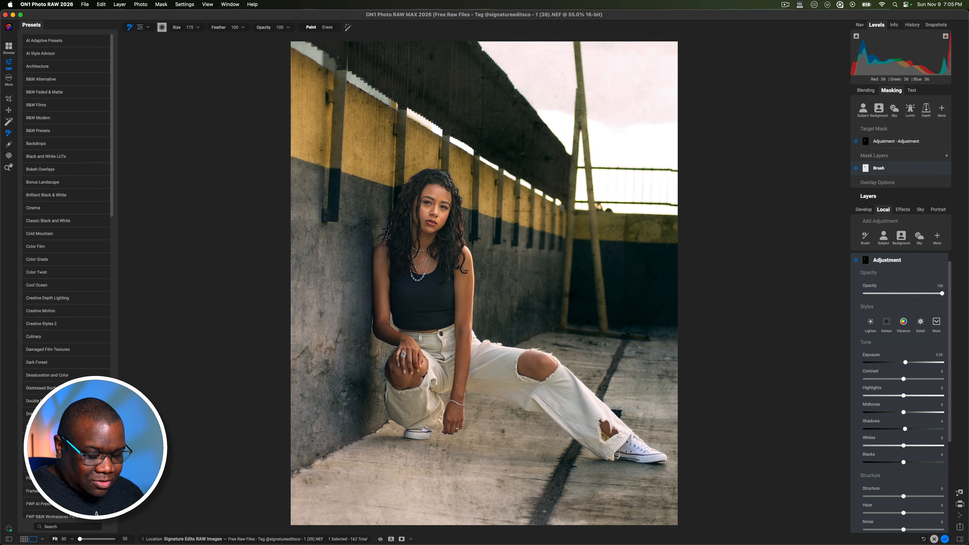
- Rotate the 4x5 crop to about -2.66°, shift the photo so the woman's face meets the upper-left thirds intersection, and apply the crop
{"action": "key", "text": "c"}
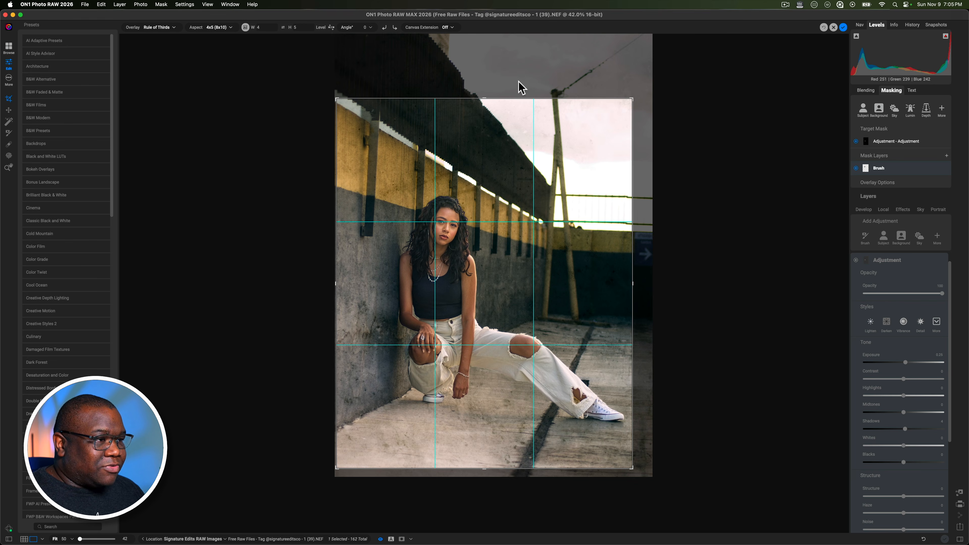
{"action": "left_click_drag", "start_coordinate": [522, 94], "coordinate": [513, 82]}
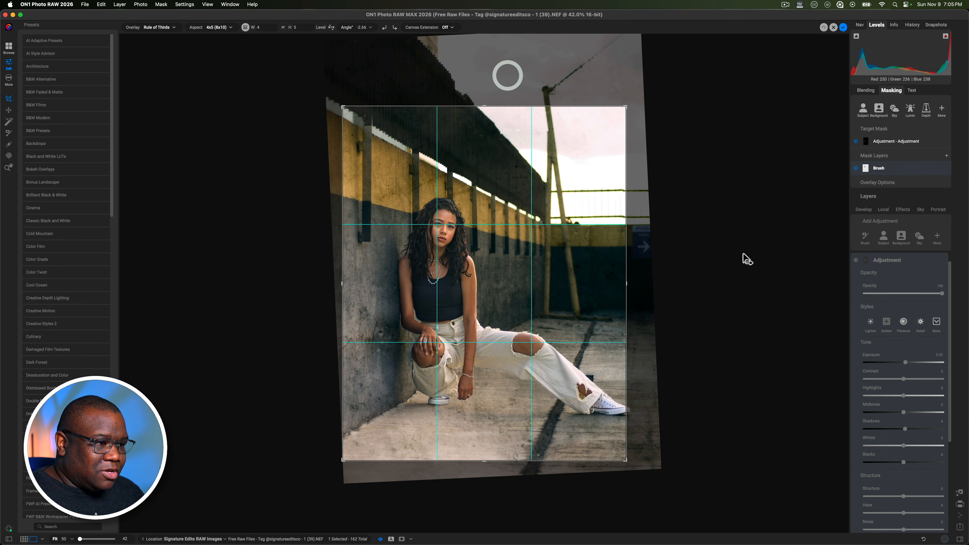
{"action": "left_click_drag", "start_coordinate": [501, 318], "coordinate": [488, 310]}
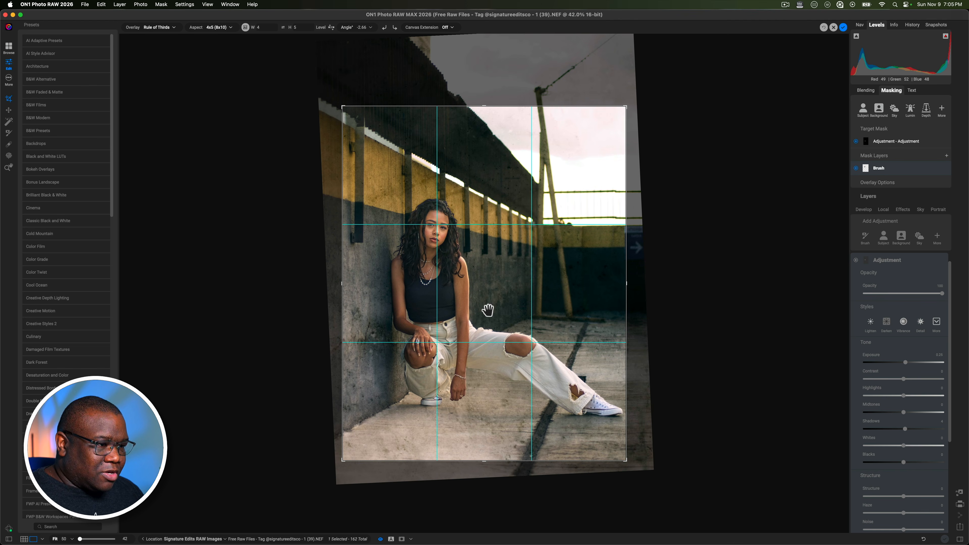
{"action": "key", "text": "Return"}
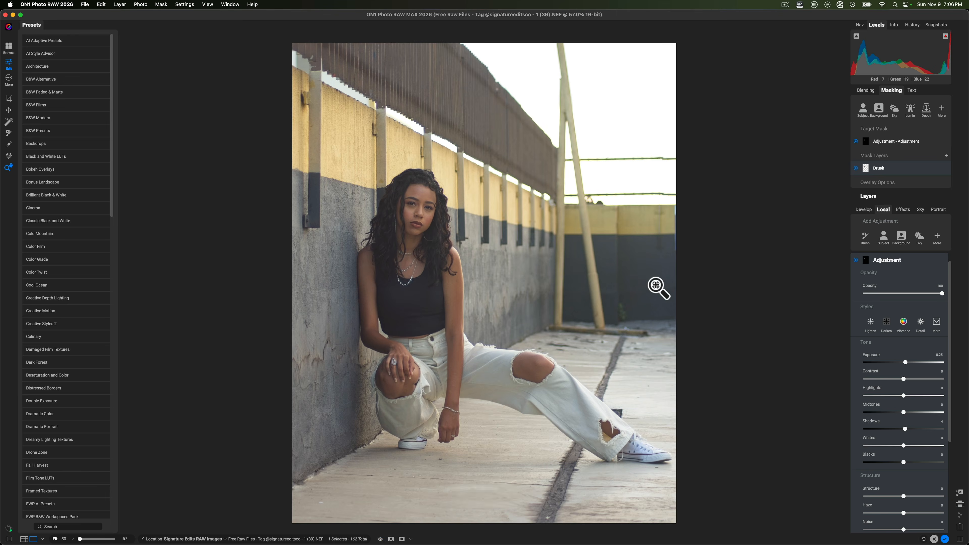
{"action": "key", "text": "backslash"}
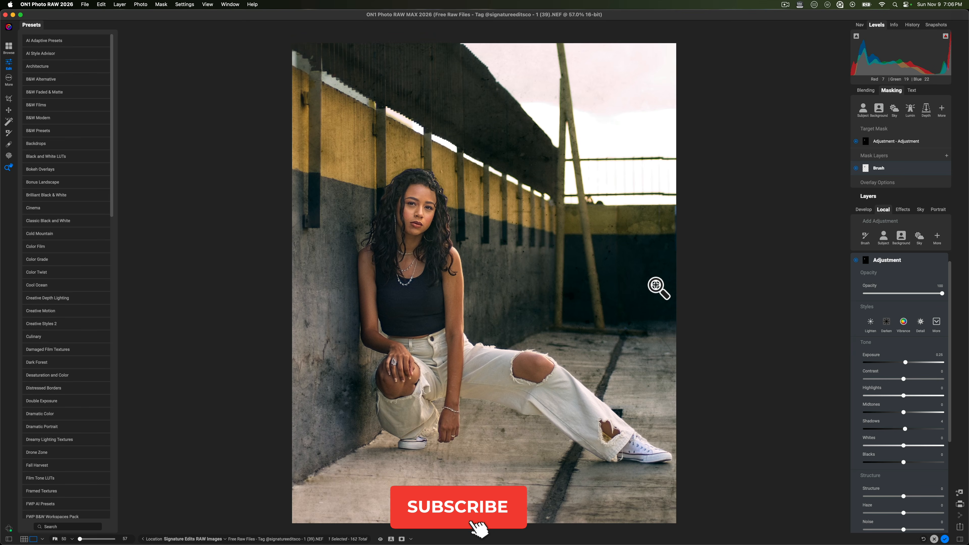